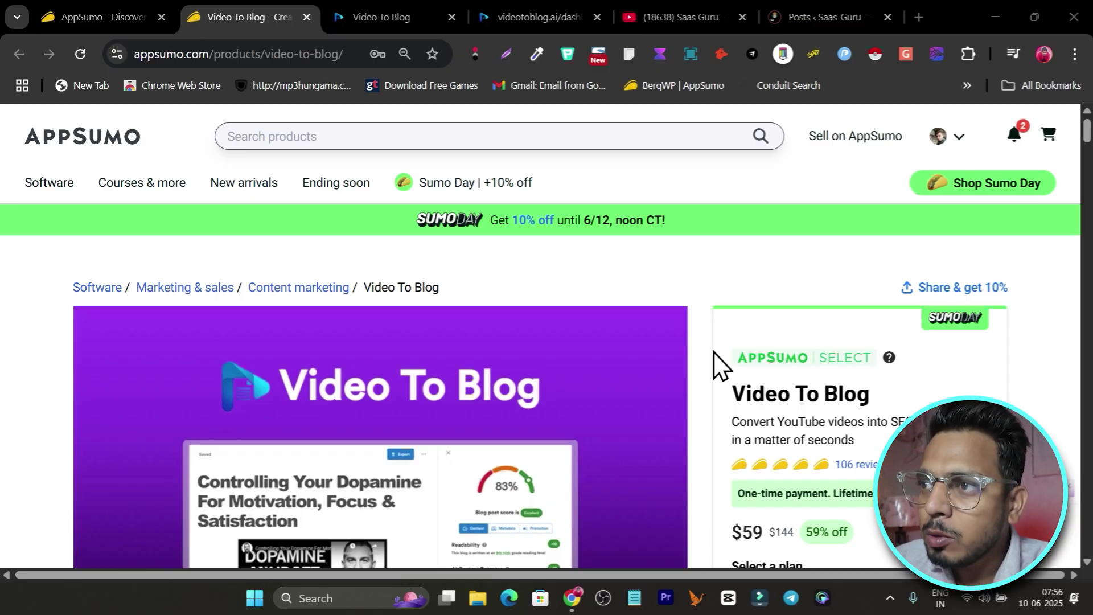
# - Switch to the Video To Blog website and look over its homepage
pyautogui.moveTo(500, 29)
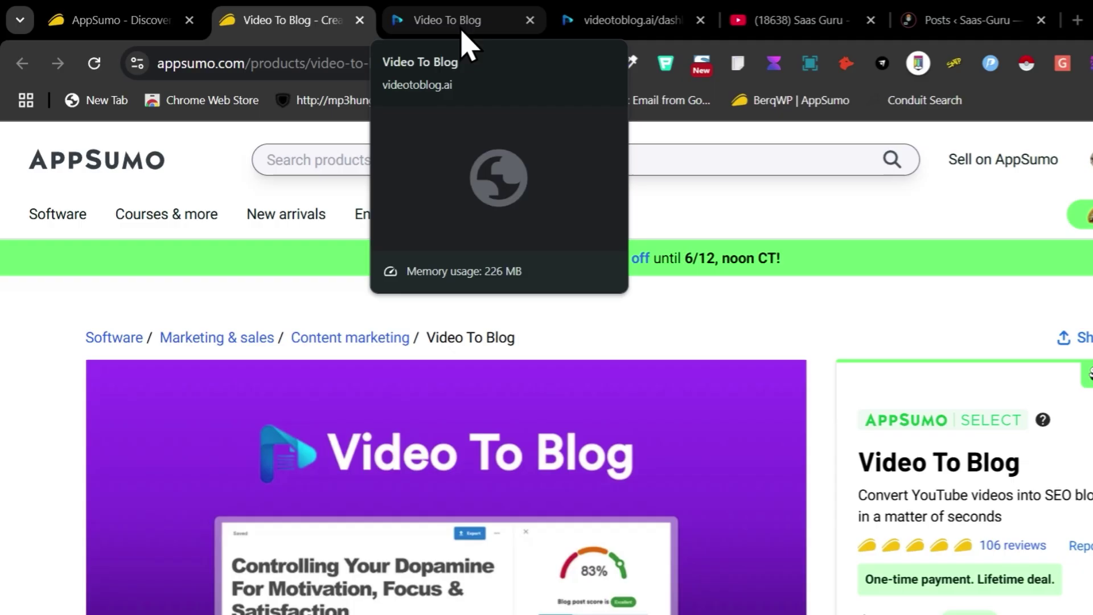
pyautogui.click(393, 17)
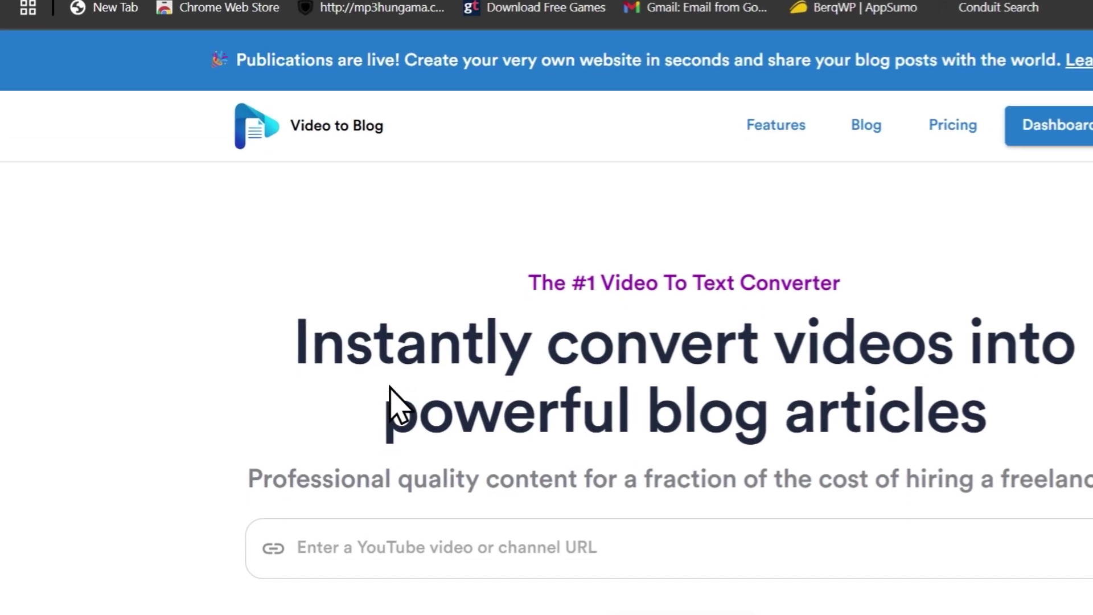
pyautogui.scroll(-3, 341, 415)
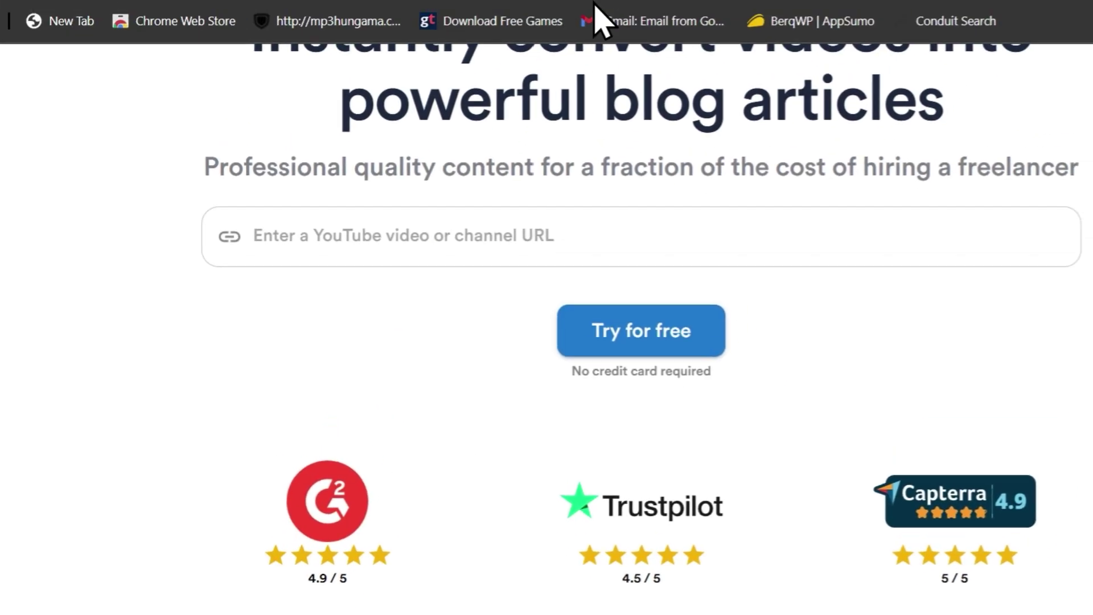
# - Switch to the Video To Blog dashboard and review the list of automated blog posts
pyautogui.click(592, 12)
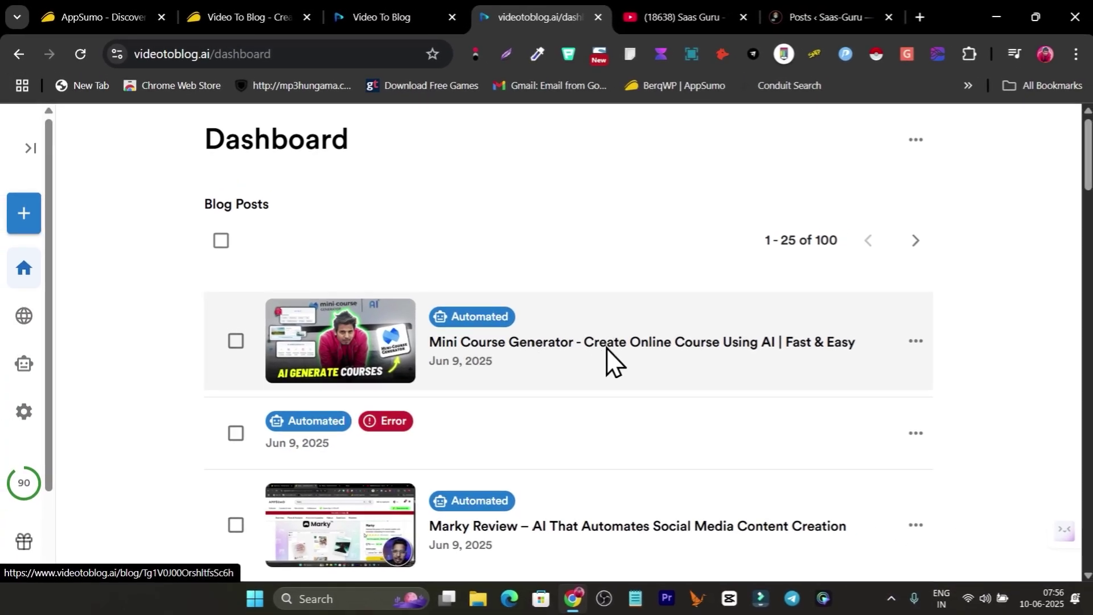
pyautogui.scroll(-2, 606, 347)
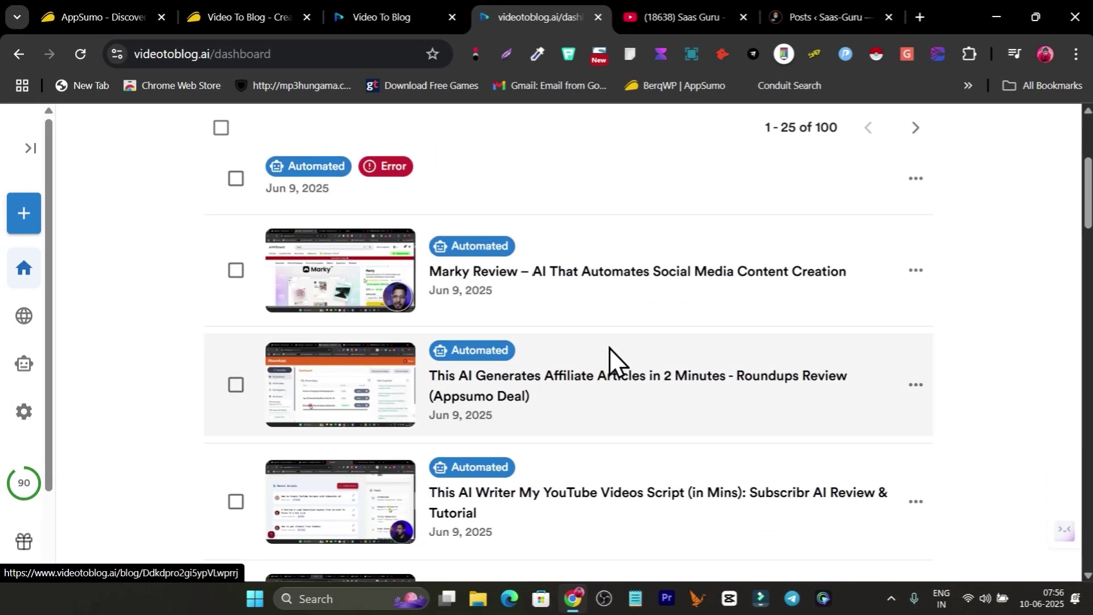
pyautogui.scroll(3, 609, 356)
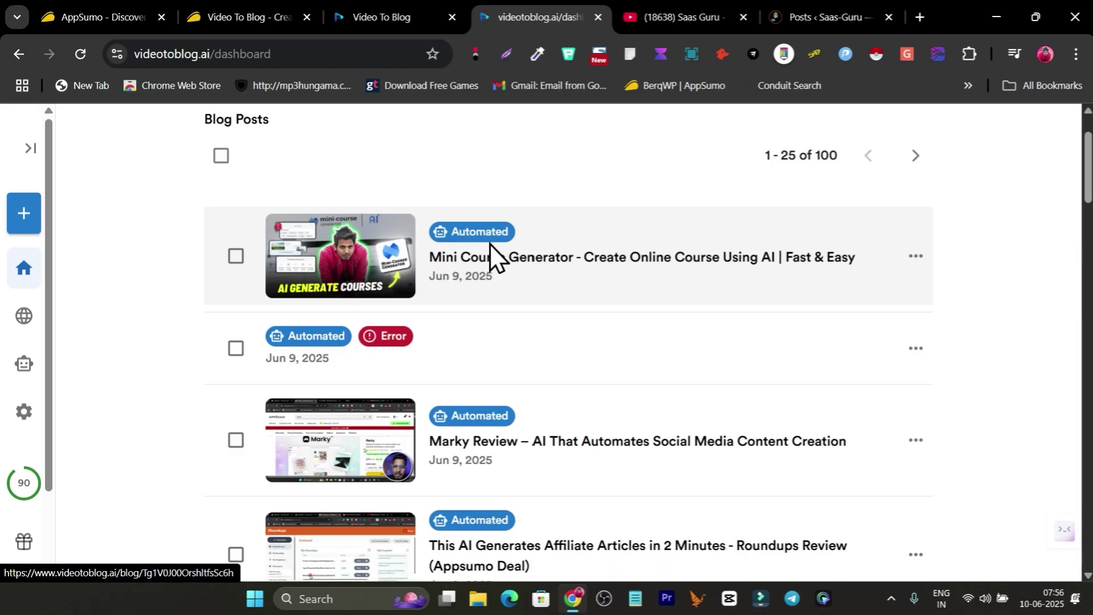
pyautogui.scroll(-3, 492, 257)
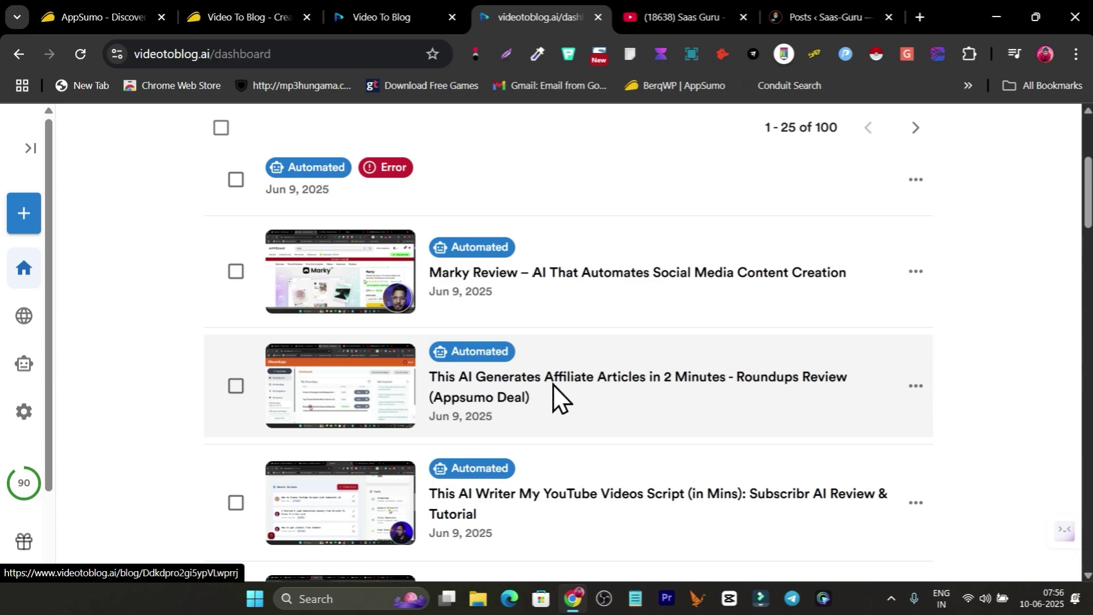
pyautogui.scroll(4, 556, 395)
# - Switch to the WordPress posts list and check the draft articles created from the videos
pyautogui.click(819, 16)
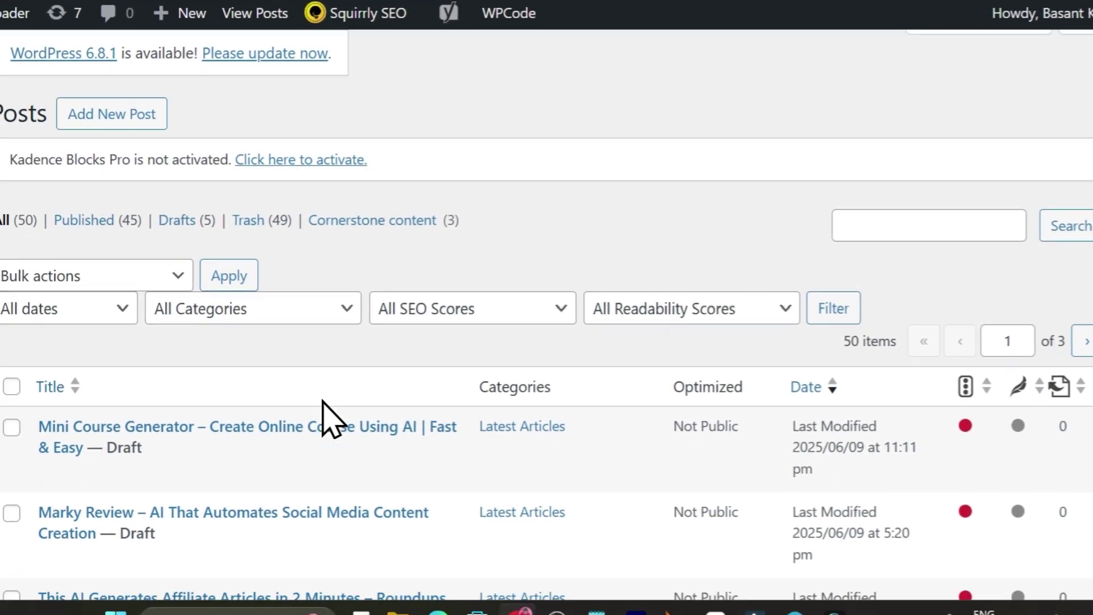
pyautogui.scroll(1, 440, 379)
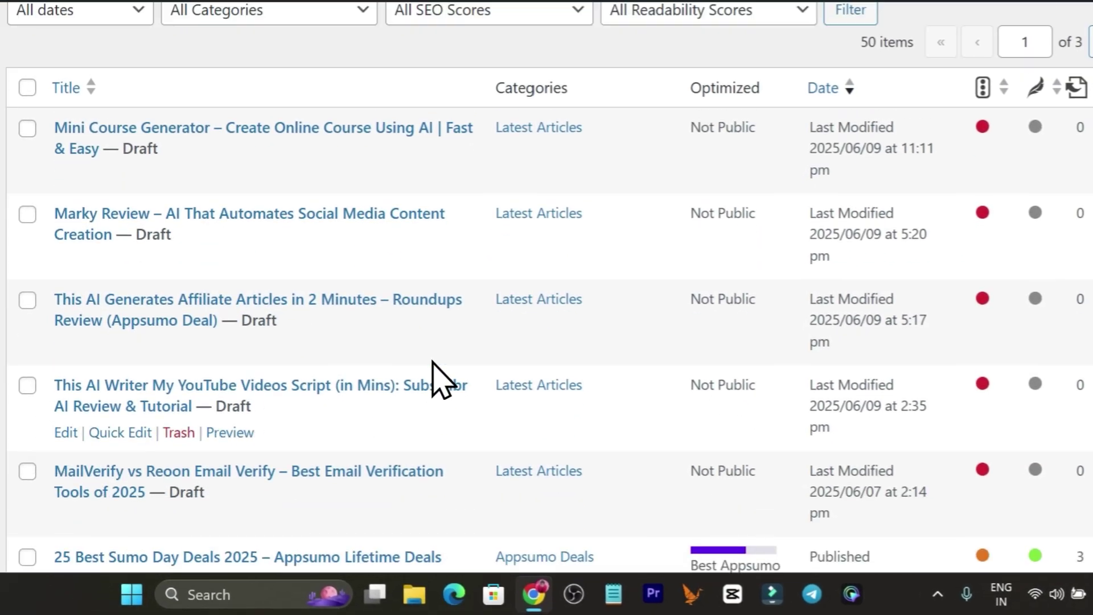
# - Return to the Video To Blog dashboard and start a new blog post from a YouTube video URL
pyautogui.click(555, 9)
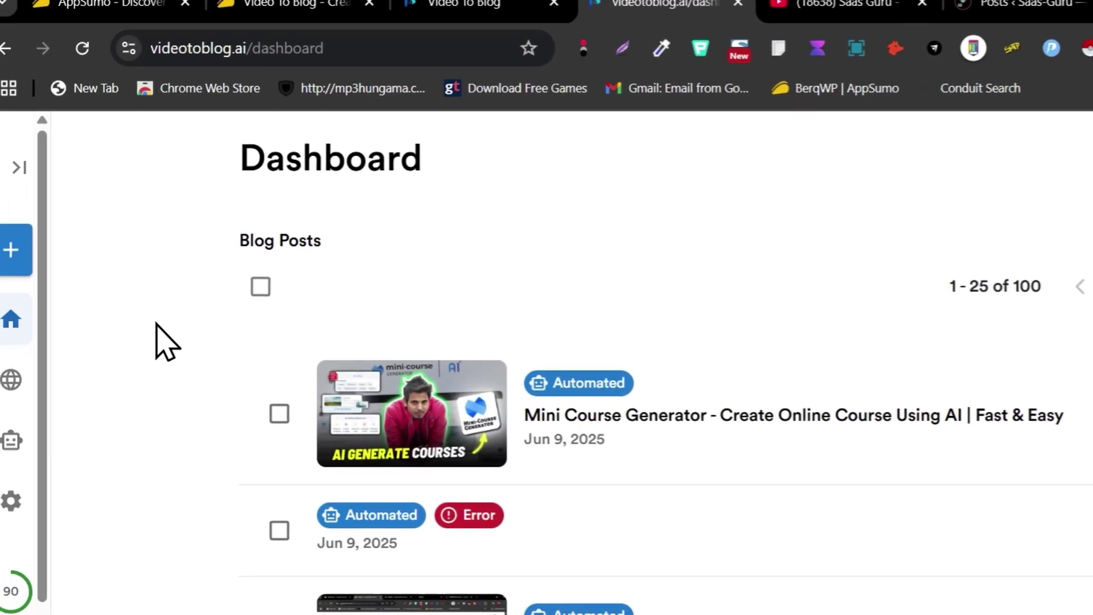
pyautogui.click(30, 245)
pyautogui.click(510, 297)
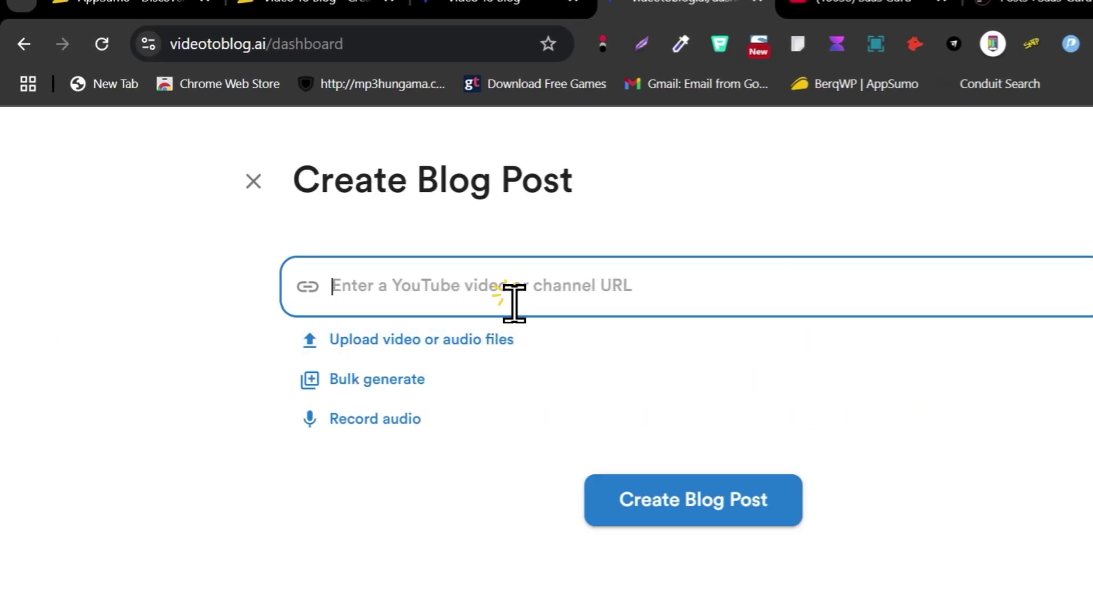
# - Copy the link of the "Create AMAZING Product Videos with AI for Amazon and Shopify" video on YouTube and paste it as the blog post source
pyautogui.click(854, 6)
pyautogui.scroll(-4, 441, 422)
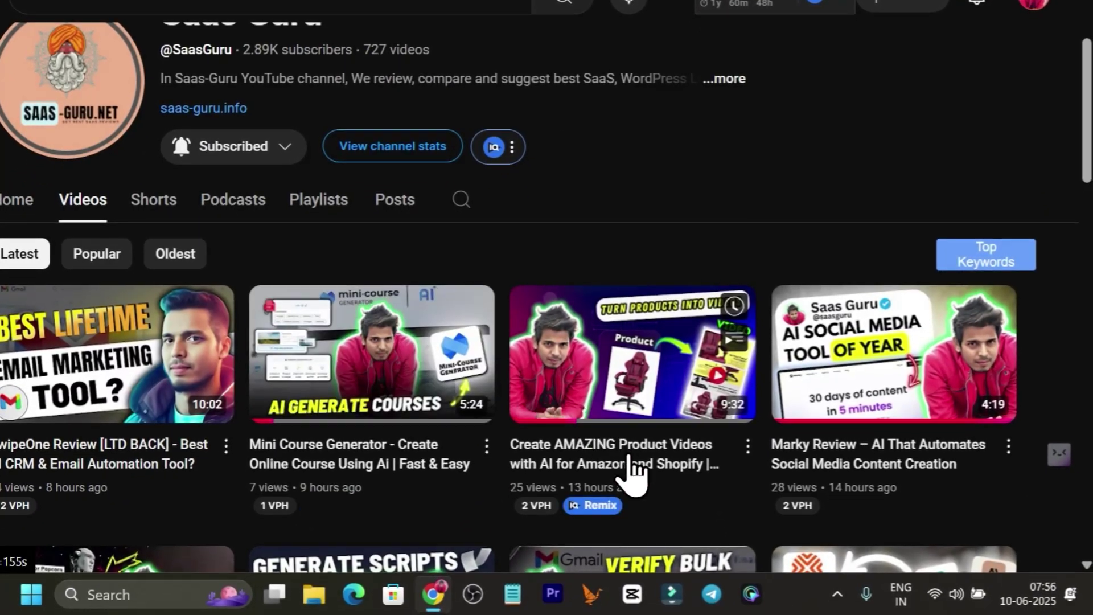
pyautogui.rightClick(625, 508)
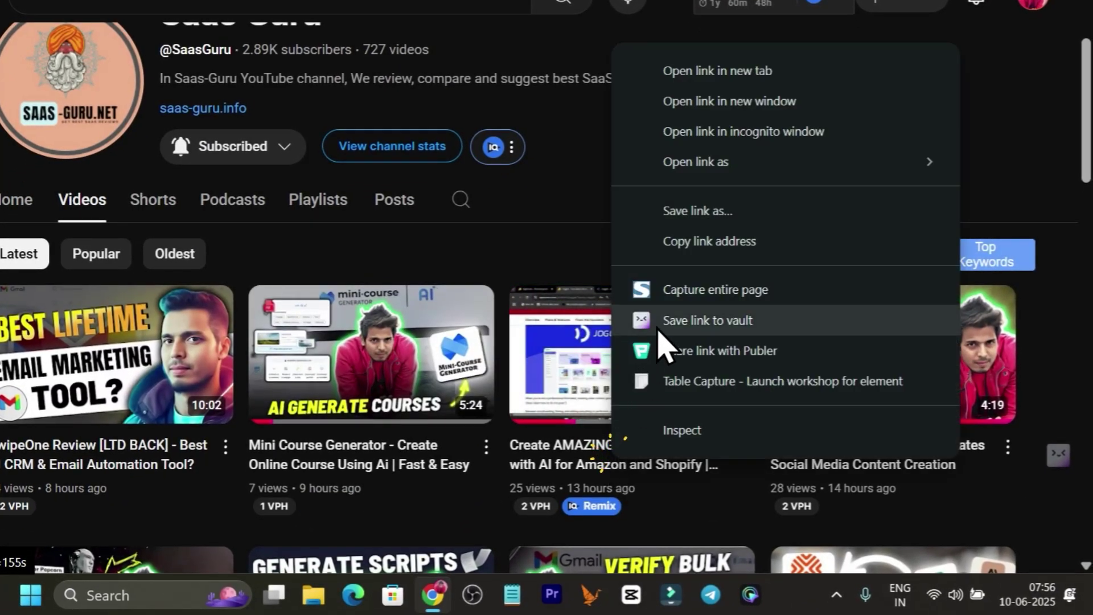
pyautogui.click(700, 241)
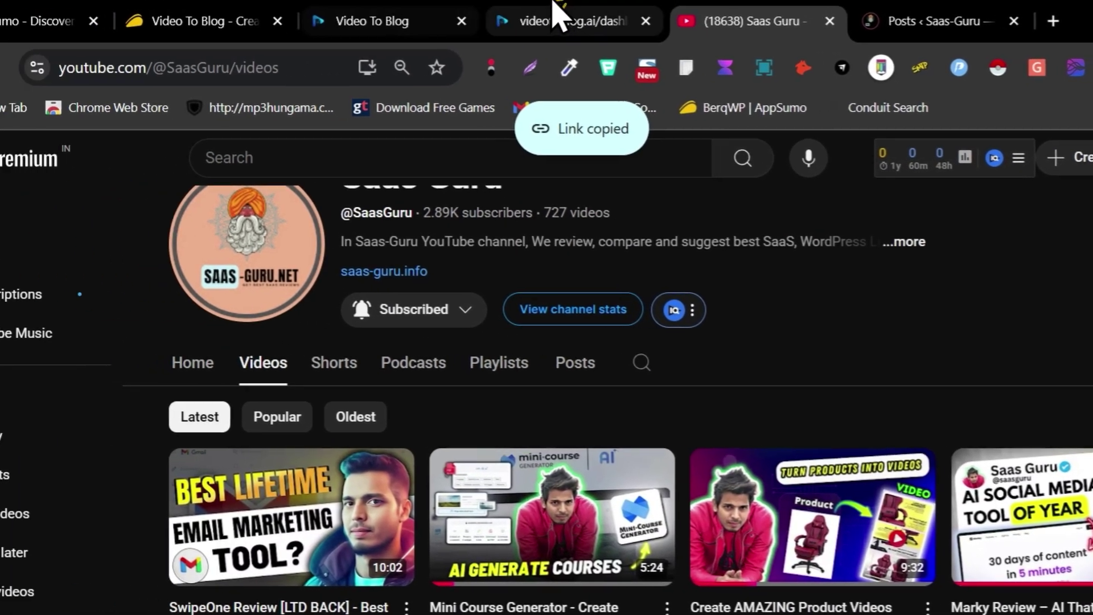
pyautogui.click(555, 14)
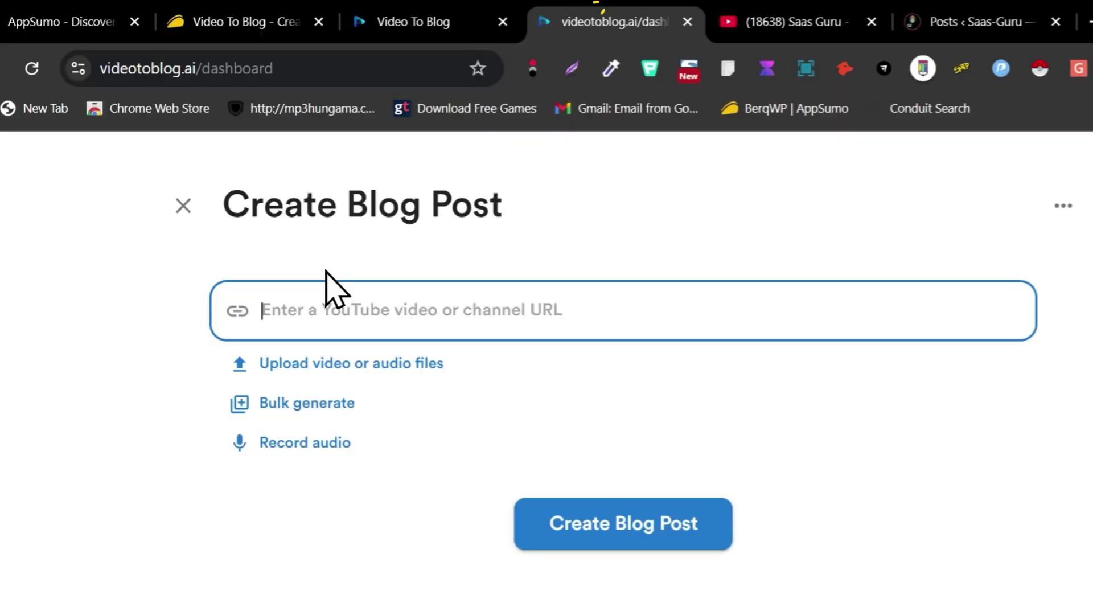
pyautogui.click(312, 317)
pyautogui.hotkey('ctrl', 'v')
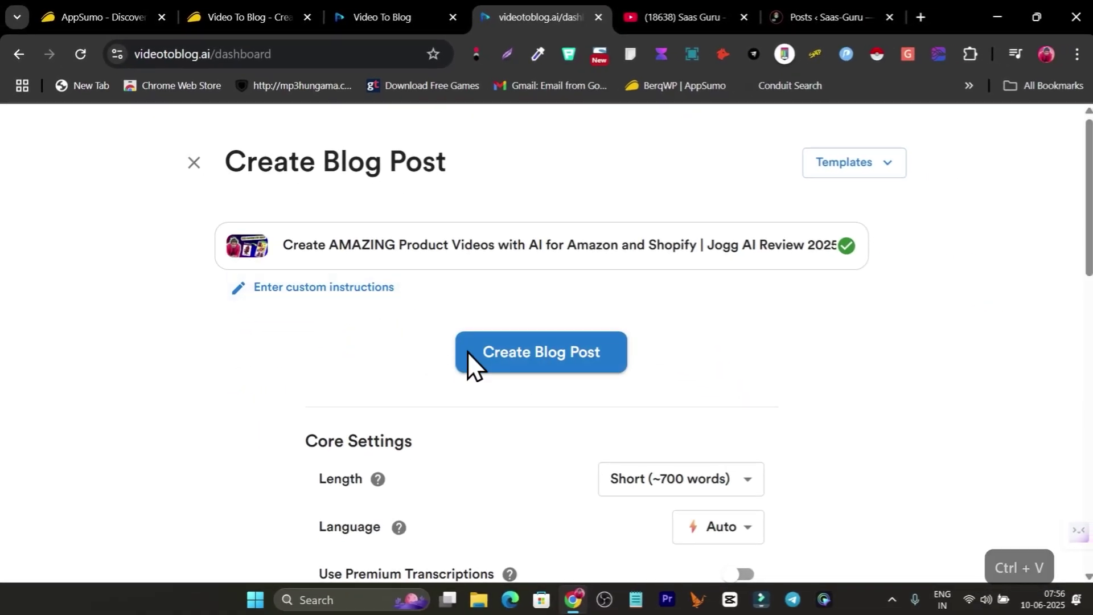
# - Set the blog post length to Medium (~1500 words) and enable Use Premium Transcriptions
pyautogui.scroll(-3, 670, 353)
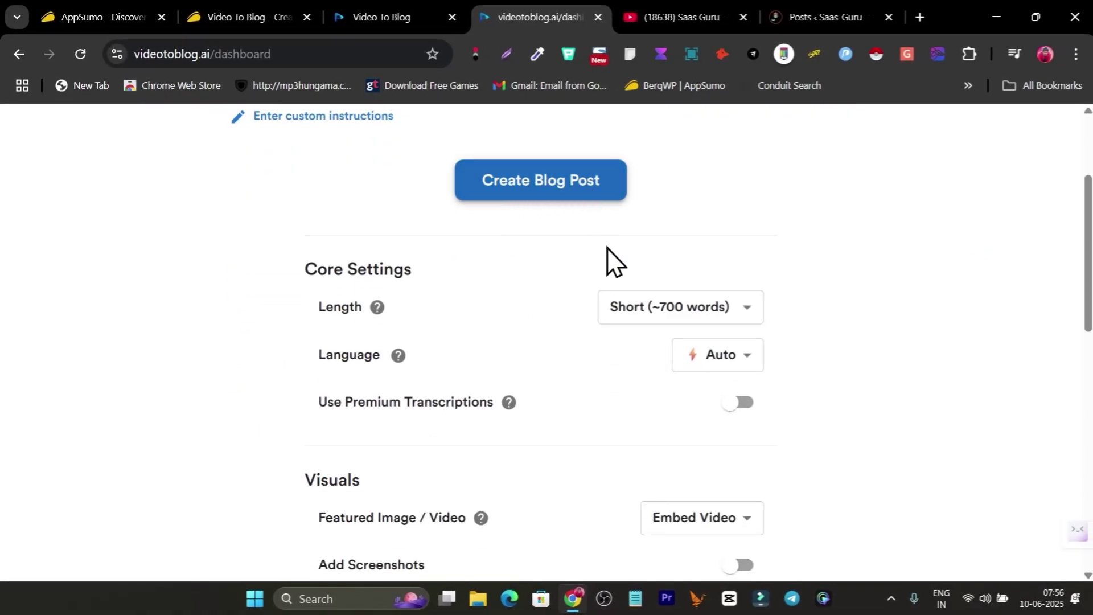
pyautogui.click(653, 309)
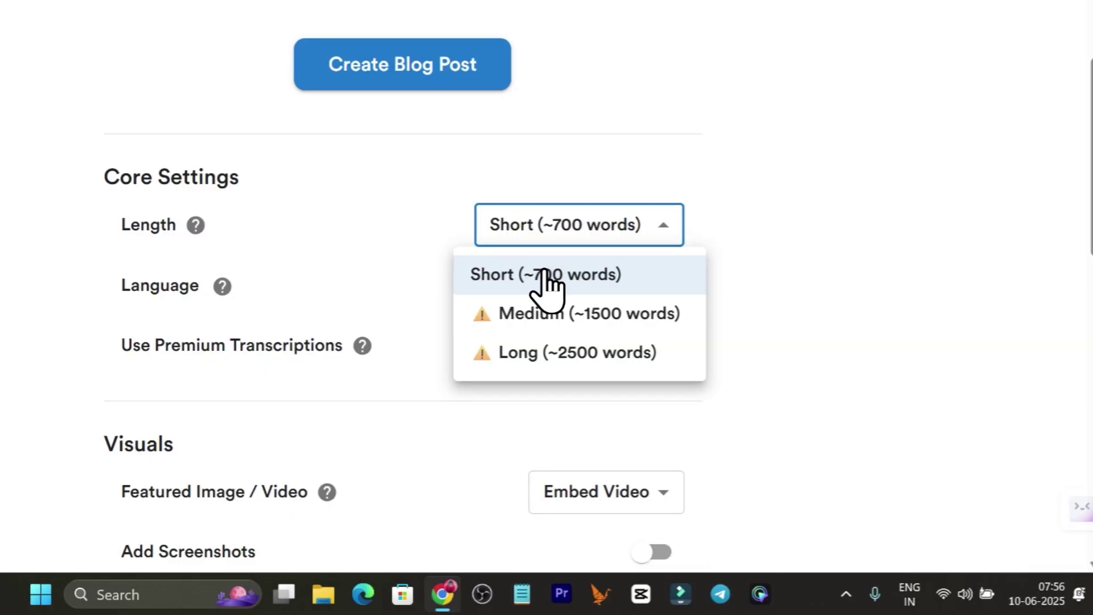
pyautogui.click(570, 319)
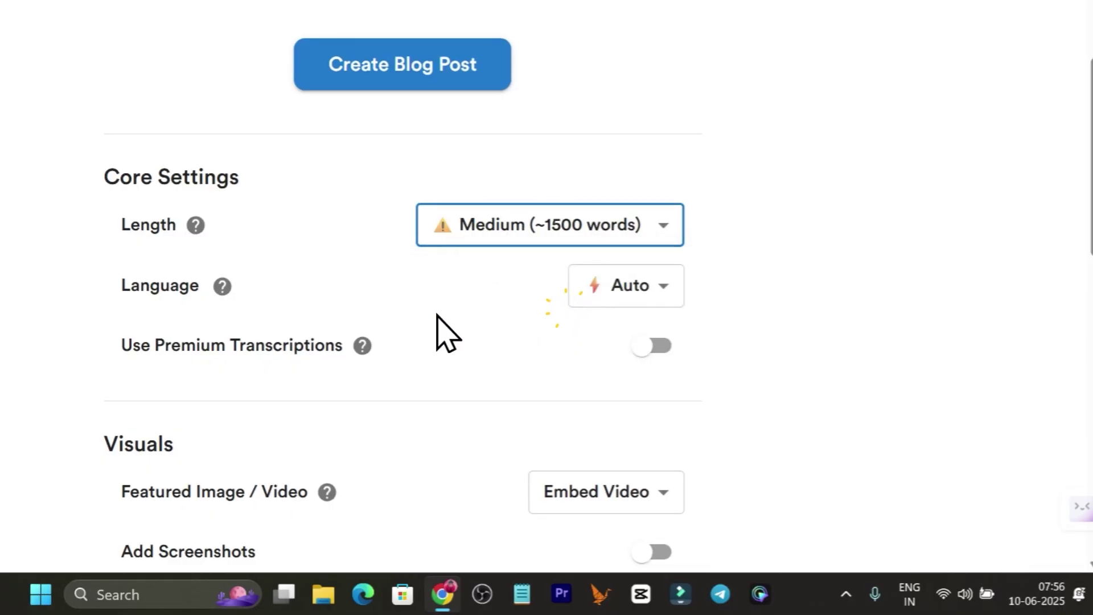
pyautogui.click(627, 359)
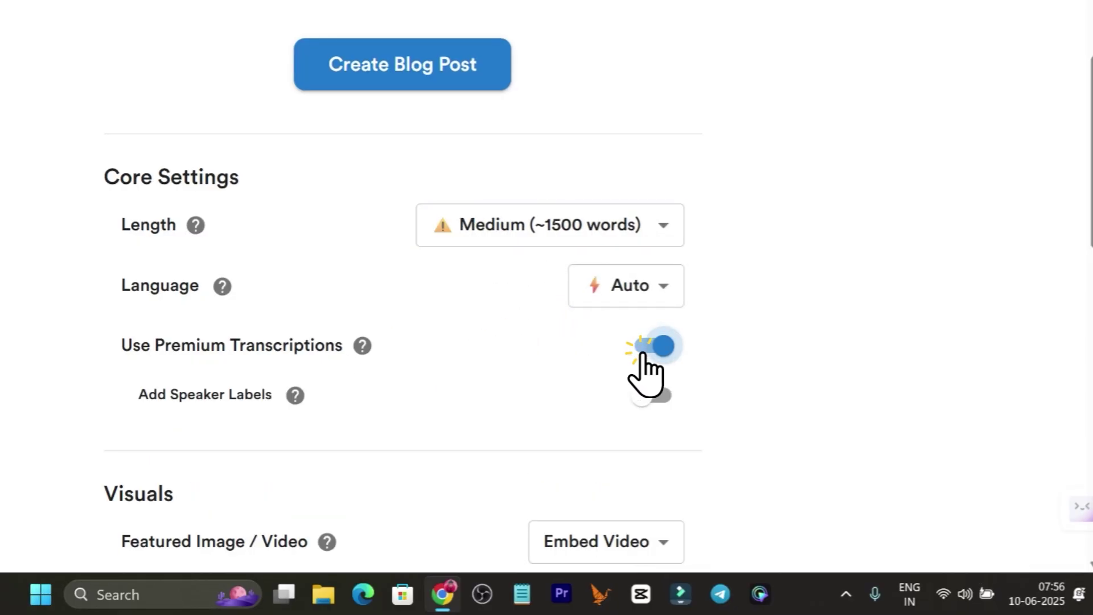
# - Enable Add Screenshots in the Visuals settings for the blog post
pyautogui.scroll(-3, 451, 300)
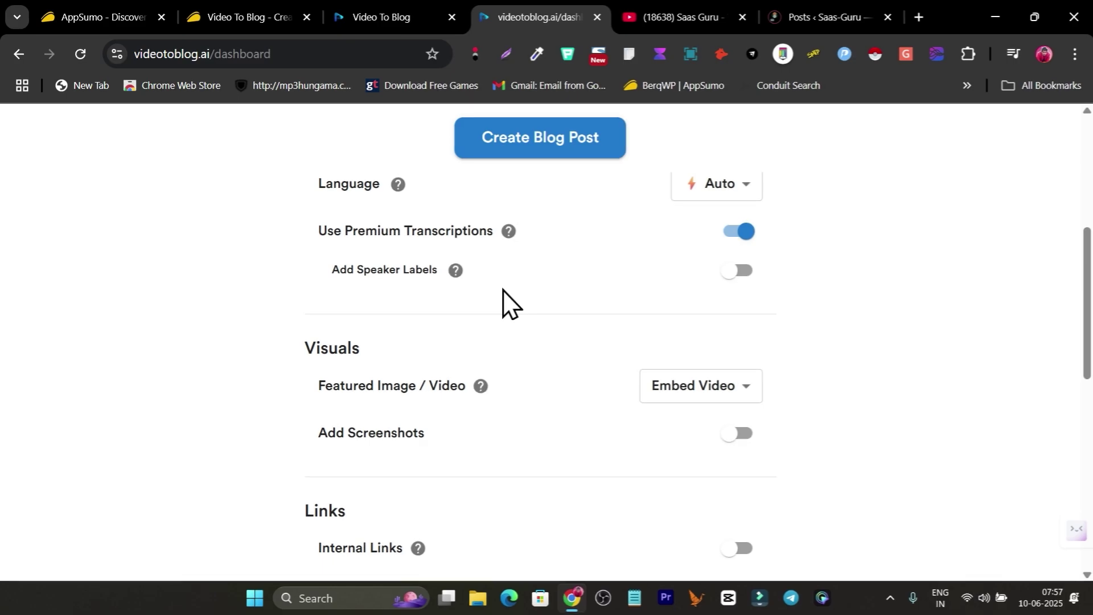
pyautogui.scroll(-1, 501, 302)
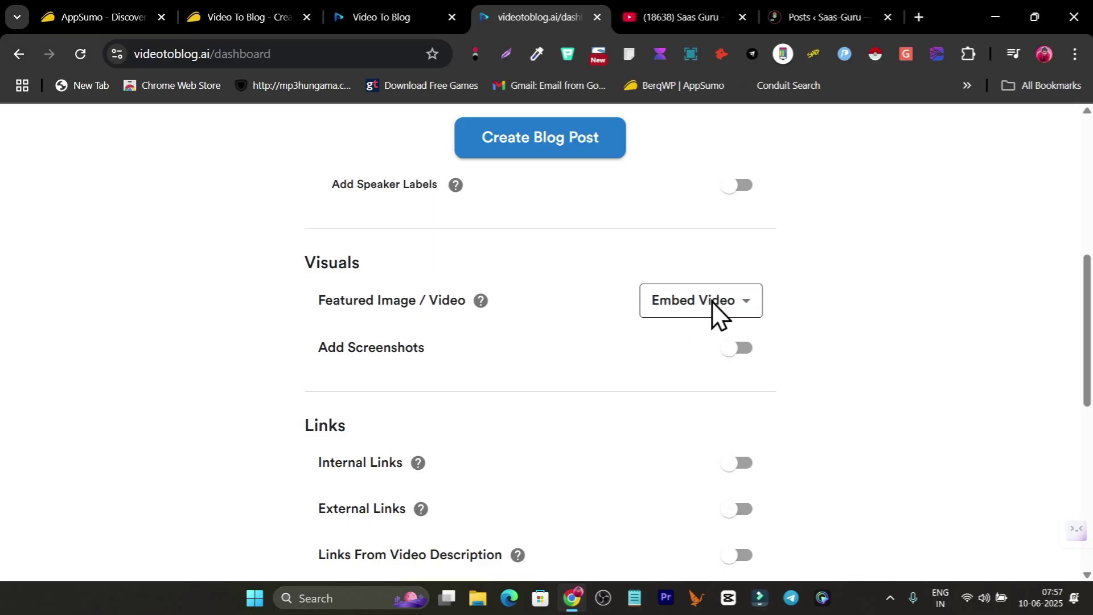
pyautogui.click(731, 350)
# - Enable Internal Links without adding an internal website, and enable Links From Video Description
pyautogui.scroll(-2, 512, 319)
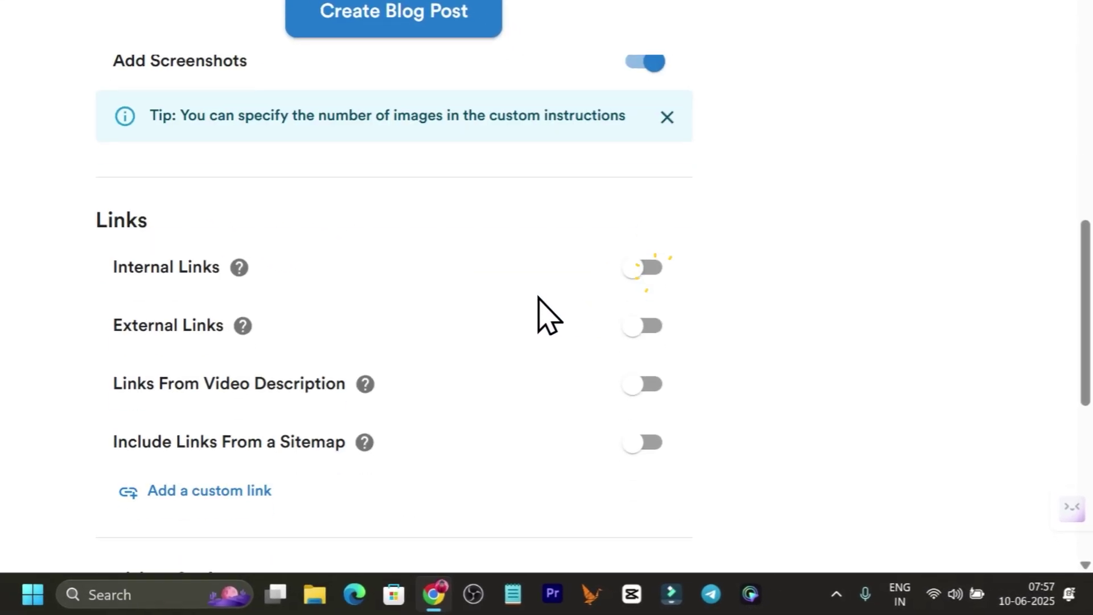
pyautogui.click(632, 268)
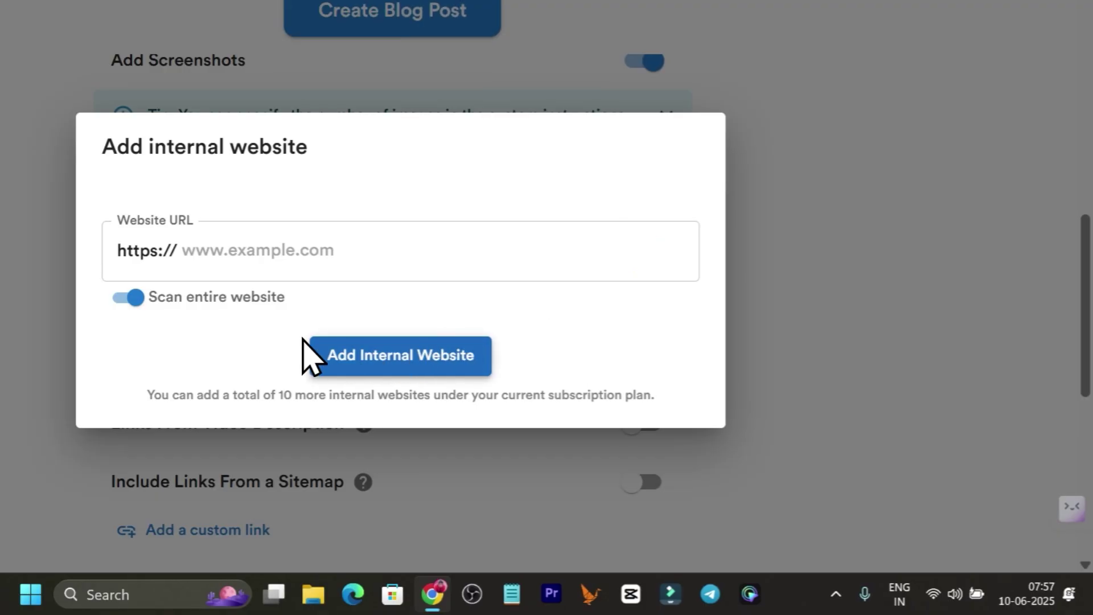
pyautogui.click(770, 327)
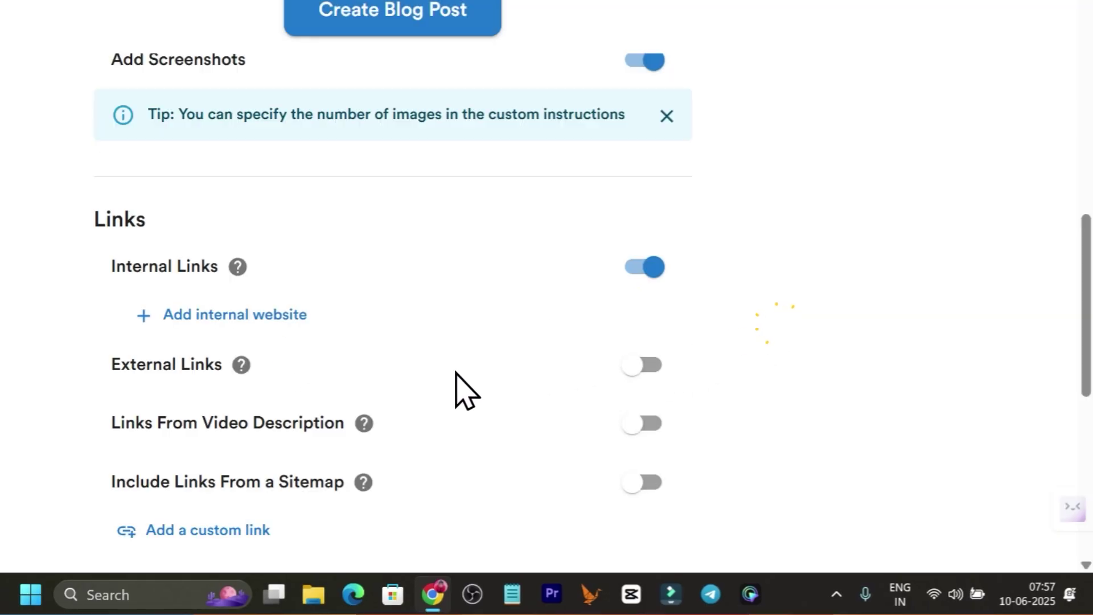
pyautogui.scroll(-3, 455, 376)
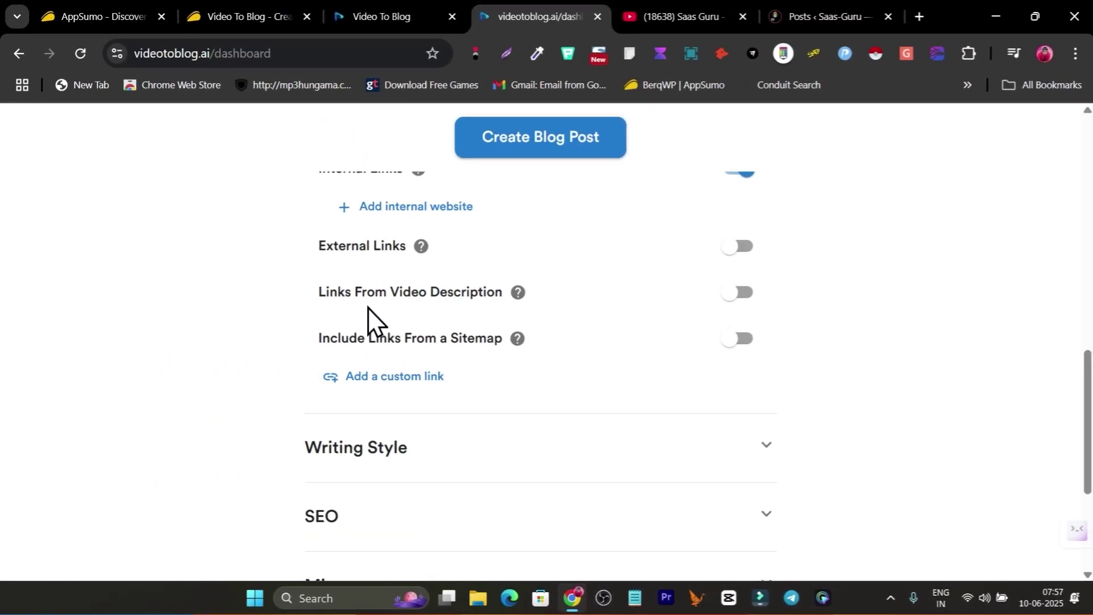
pyautogui.click(737, 292)
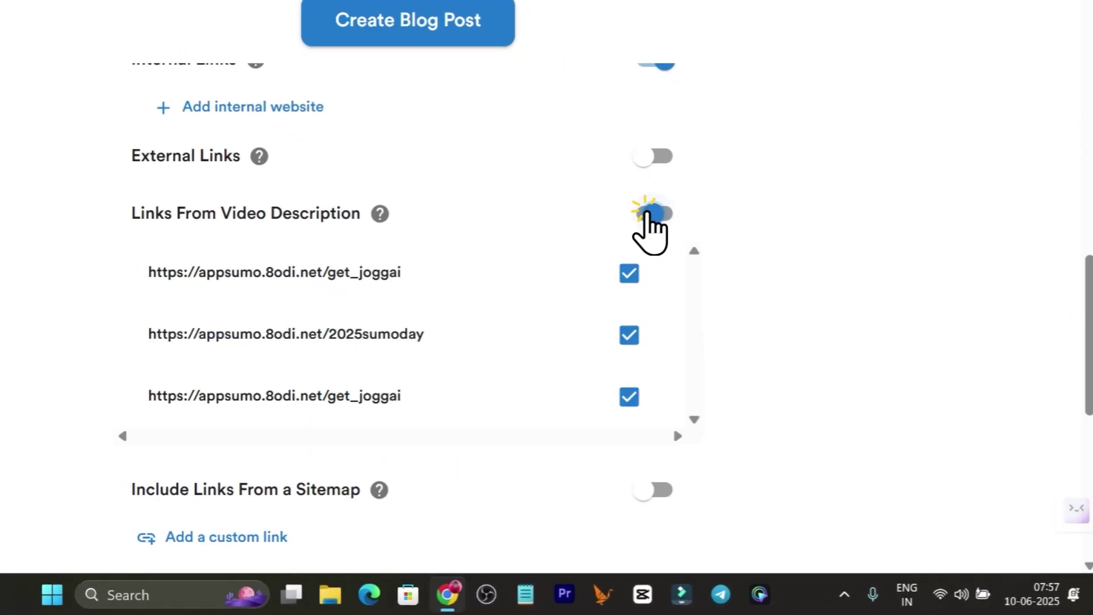
# - In the Writing Style settings, enable Add FAQs, Use Chapters As Outline and Add a CTA, without creating a call to action
pyautogui.scroll(-8, 342, 292)
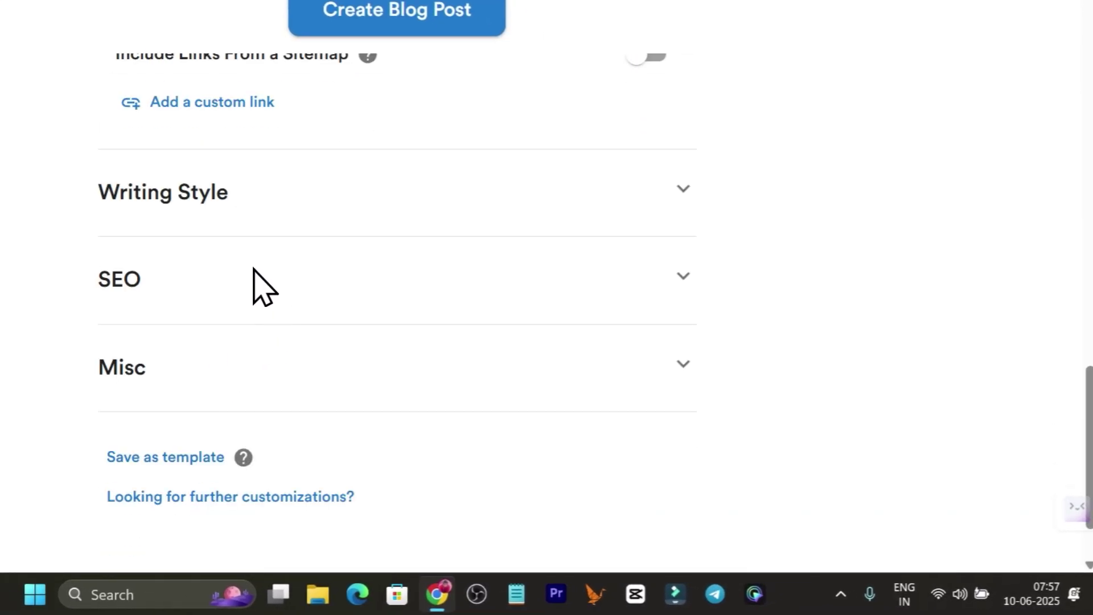
pyautogui.click(346, 225)
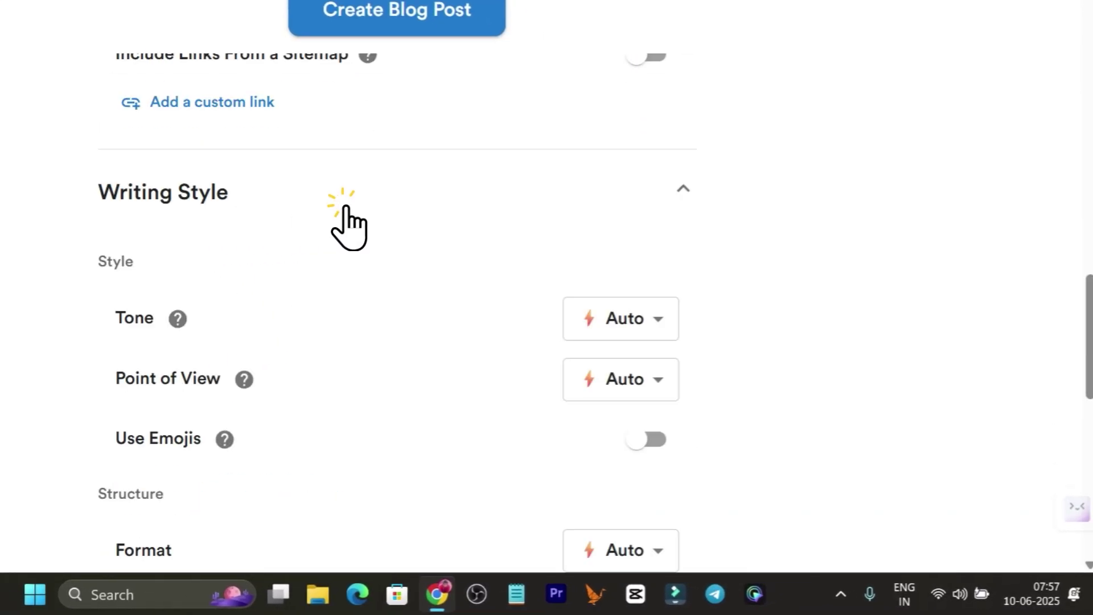
pyautogui.scroll(-5, 512, 275)
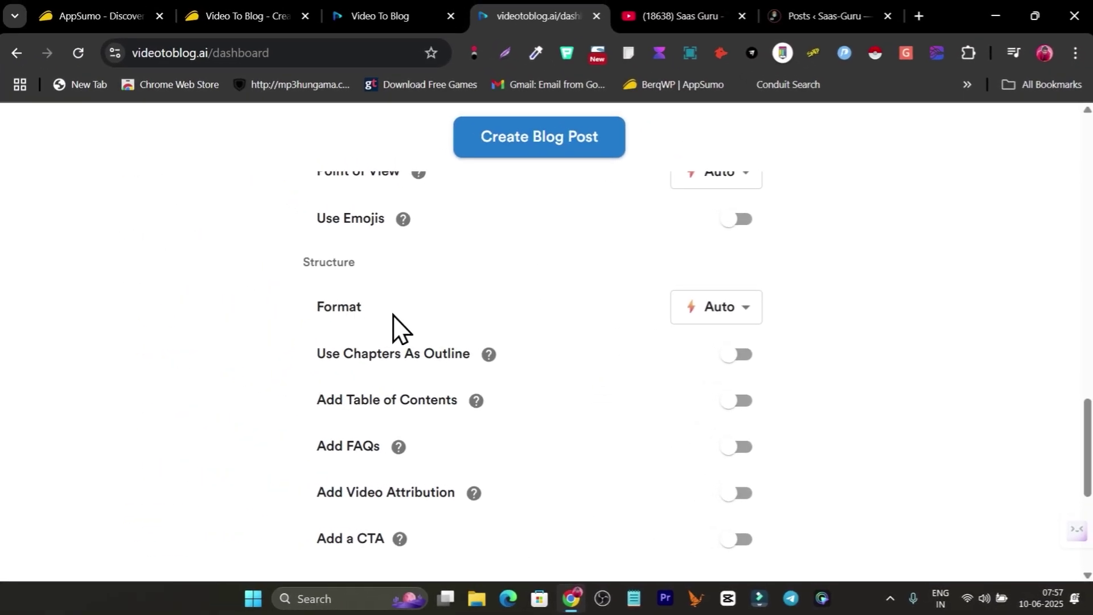
pyautogui.scroll(-4, 467, 331)
pyautogui.scroll(3, 499, 374)
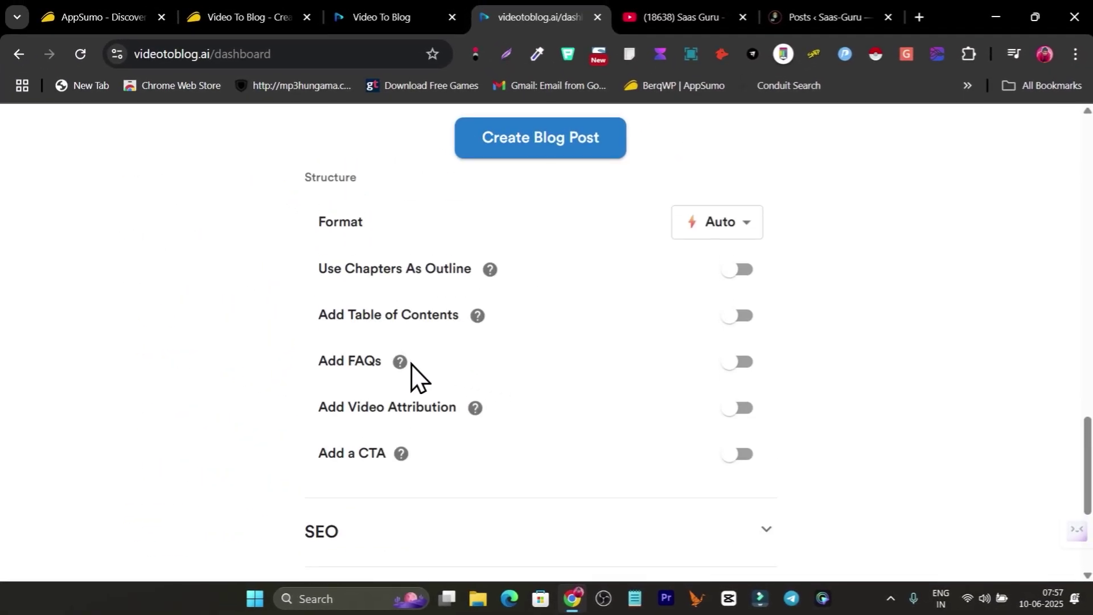
pyautogui.click(733, 363)
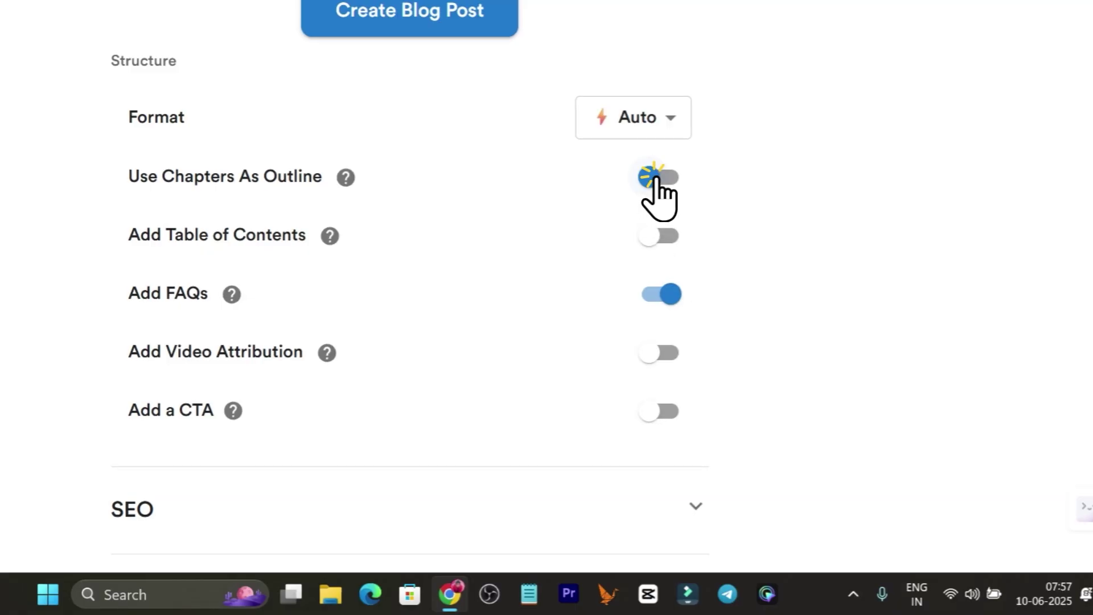
pyautogui.click(655, 412)
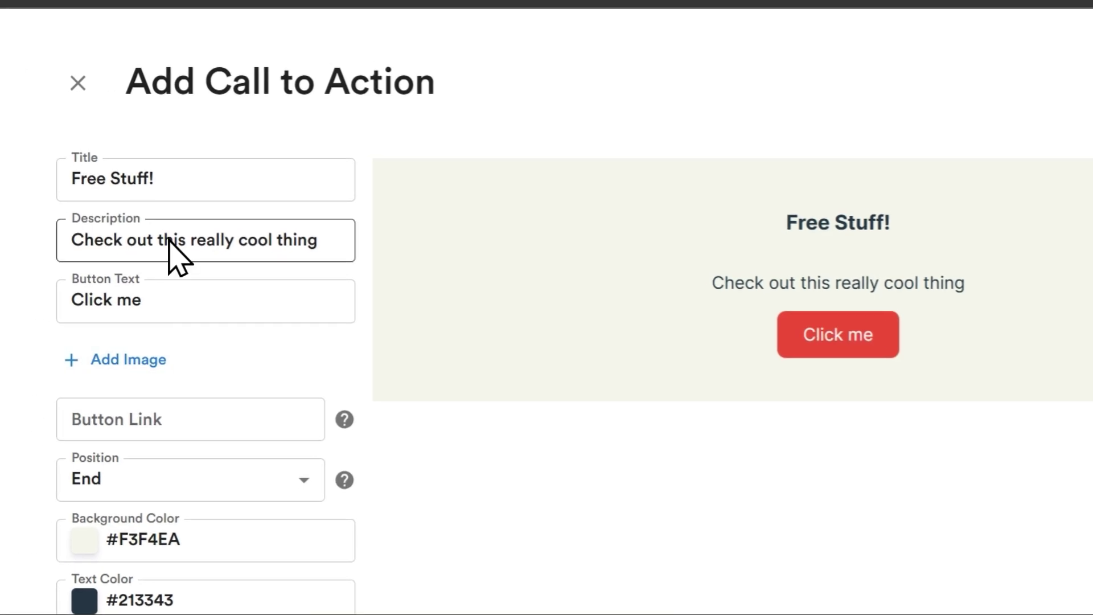
pyautogui.click(78, 83)
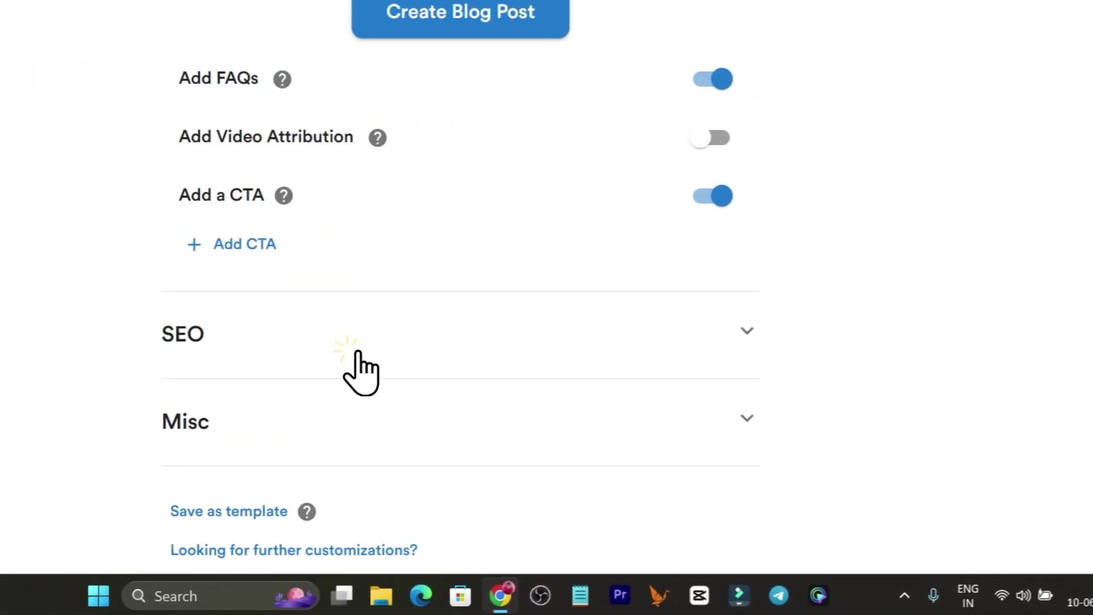
# - Check the SEO settings, leave the Primary Keyphrase empty, and create the blog post with the configured options
pyautogui.click(358, 353)
pyautogui.scroll(-4, 422, 319)
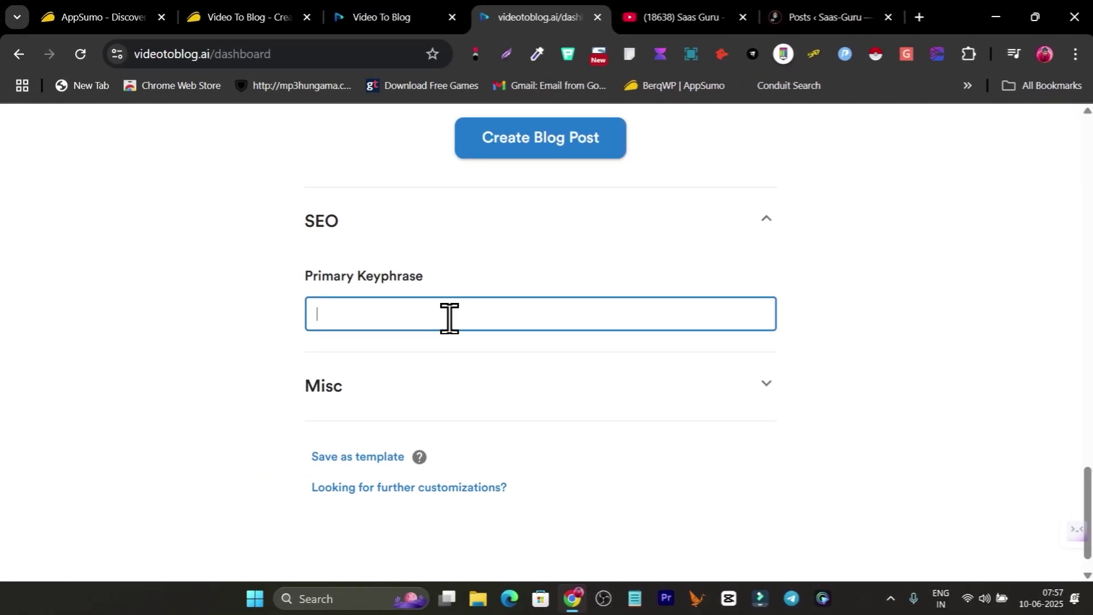
pyautogui.click(547, 231)
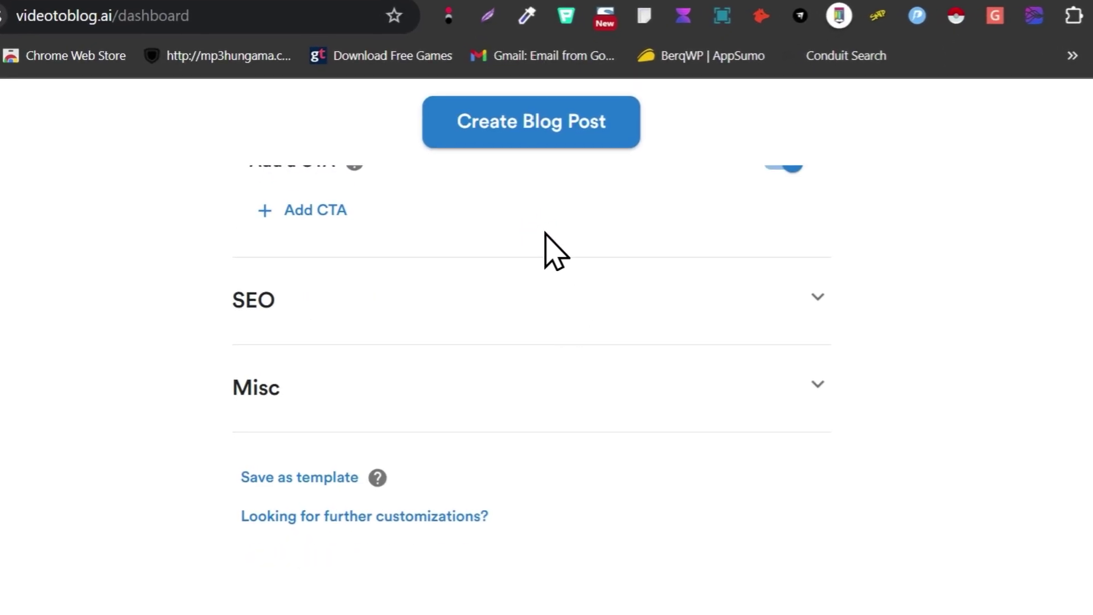
pyautogui.click(528, 121)
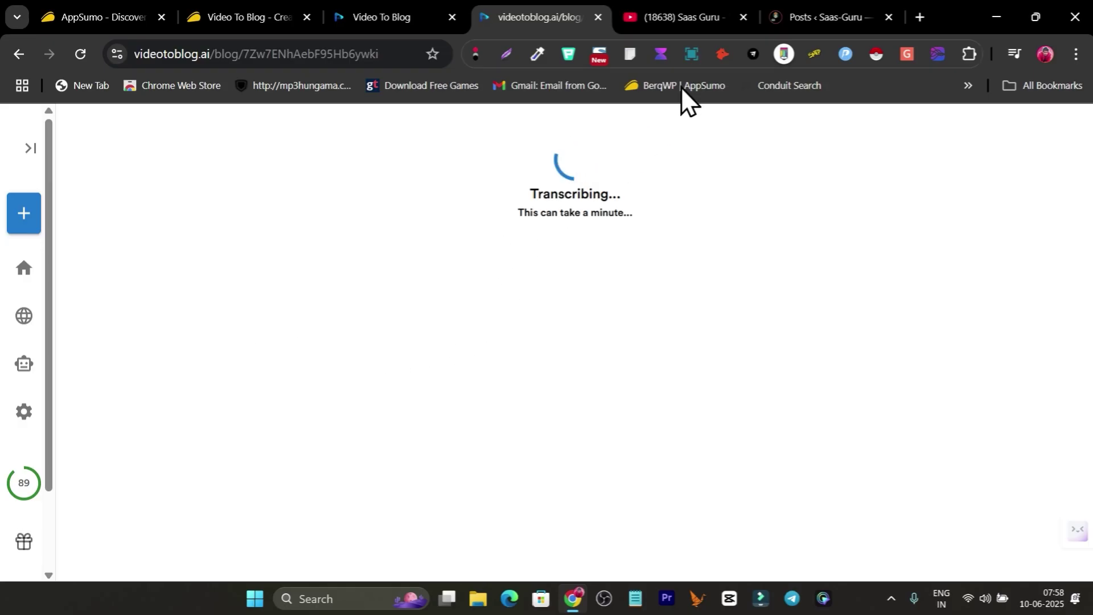
# - Open the Video To Blog dashboard and look through the list of automated blog posts
pyautogui.click(675, 17)
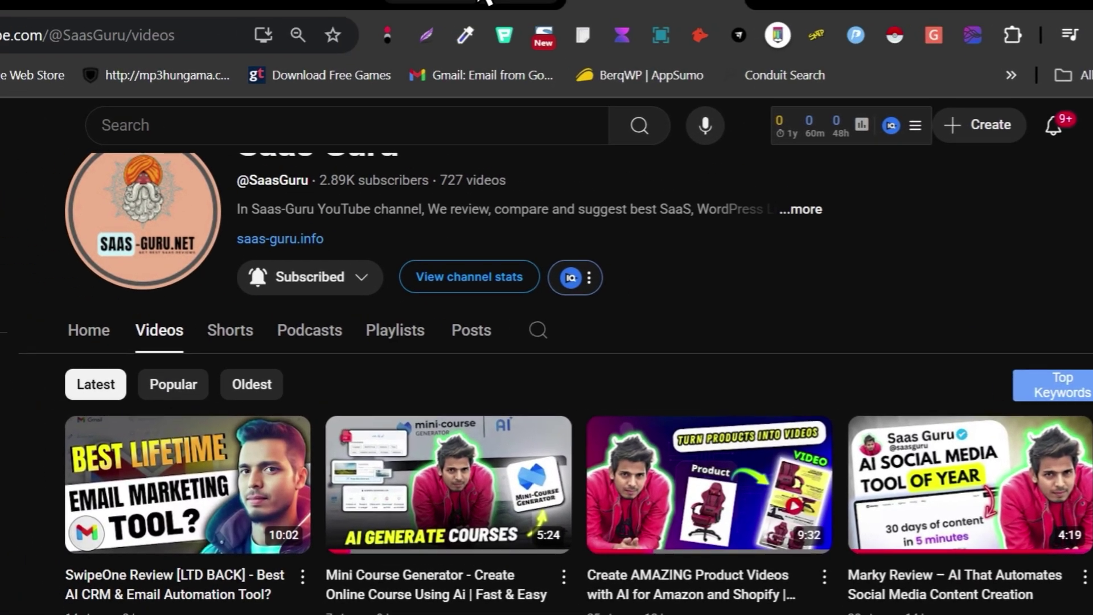
pyautogui.click(606, 17)
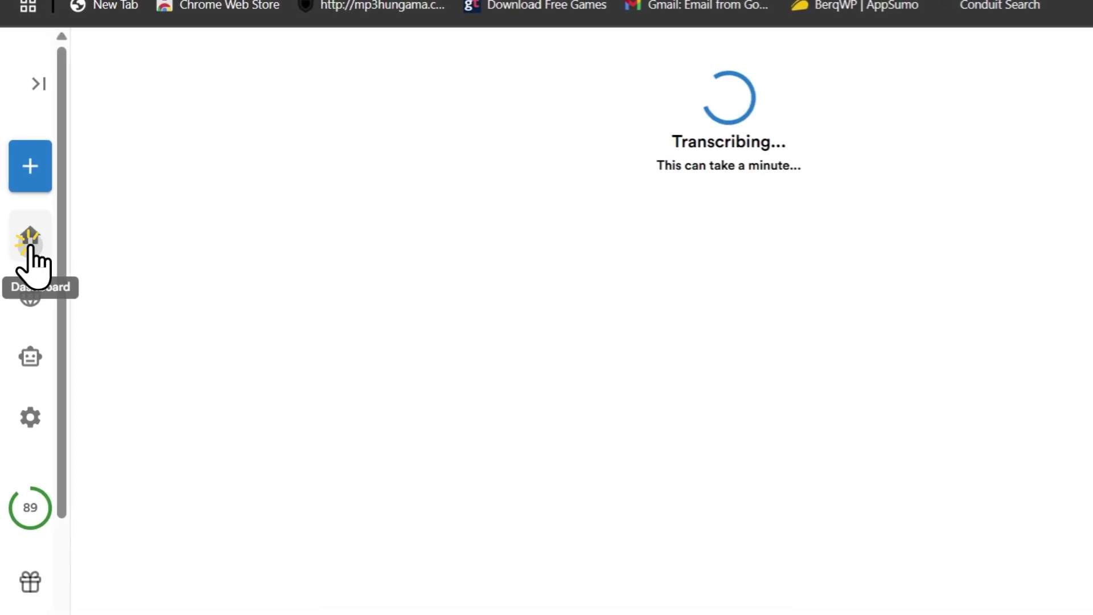
pyautogui.click(31, 242)
pyautogui.scroll(-3, 911, 435)
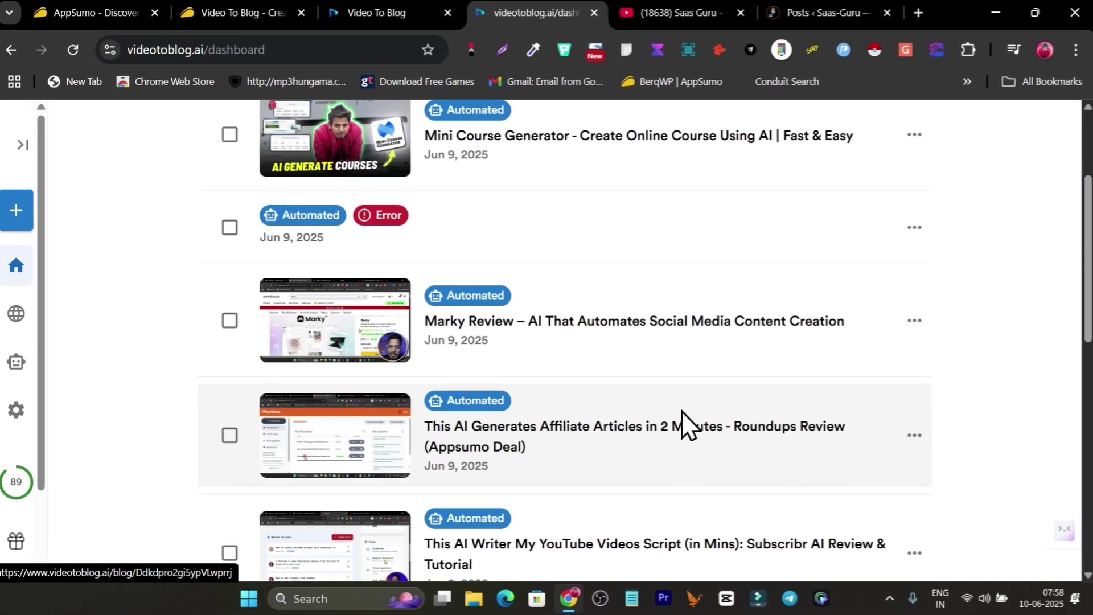
pyautogui.scroll(-3, 888, 418)
pyautogui.scroll(2, 626, 404)
pyautogui.scroll(-3, 647, 403)
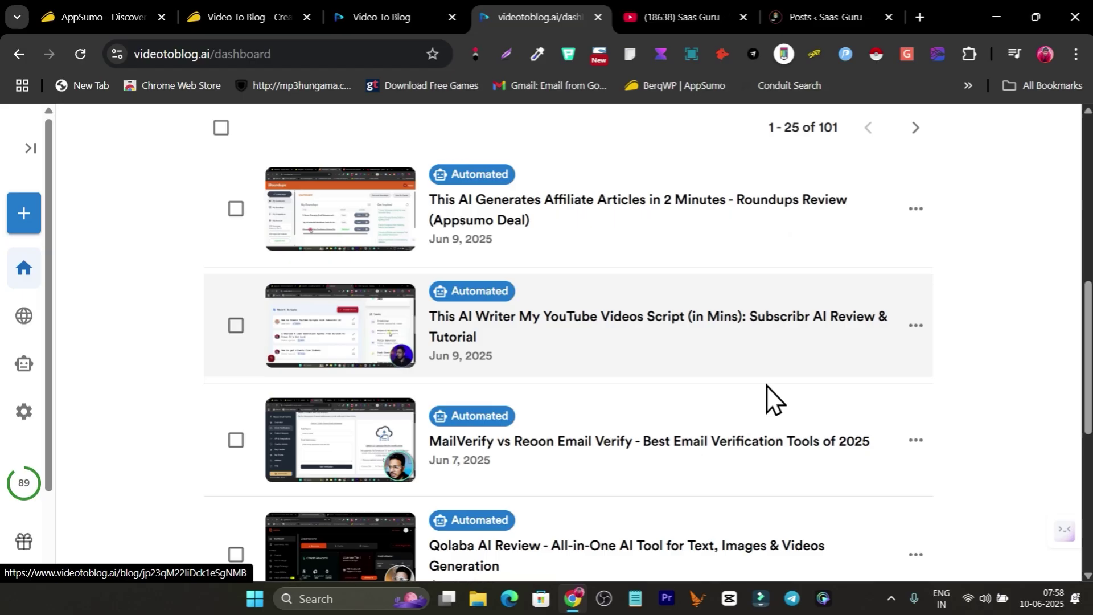
pyautogui.scroll(-3, 700, 376)
pyautogui.scroll(6, 677, 383)
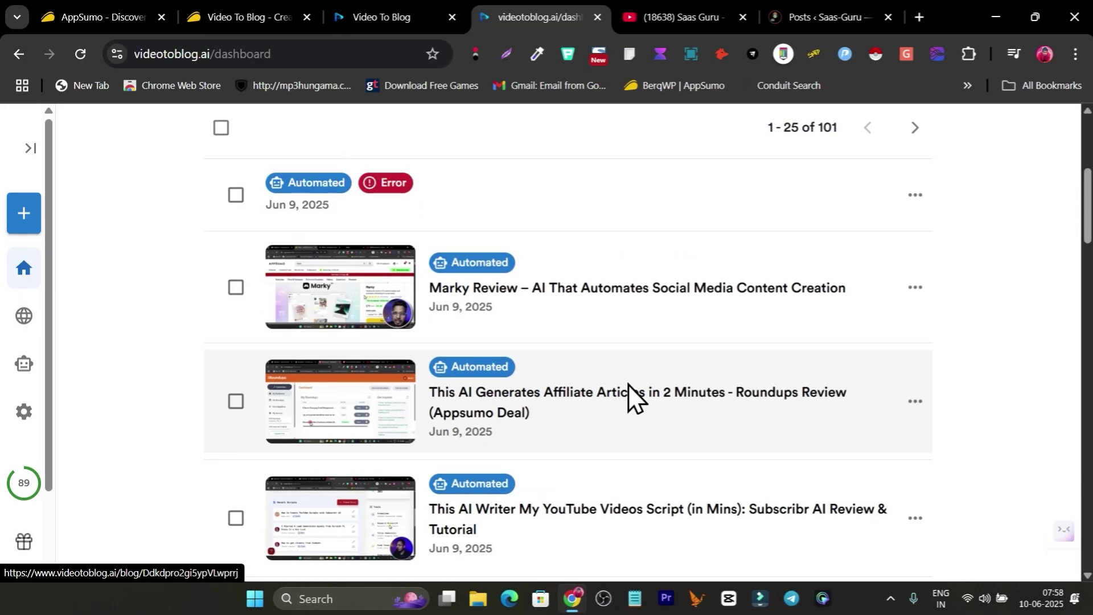
pyautogui.scroll(3, 609, 353)
pyautogui.scroll(-4, 569, 307)
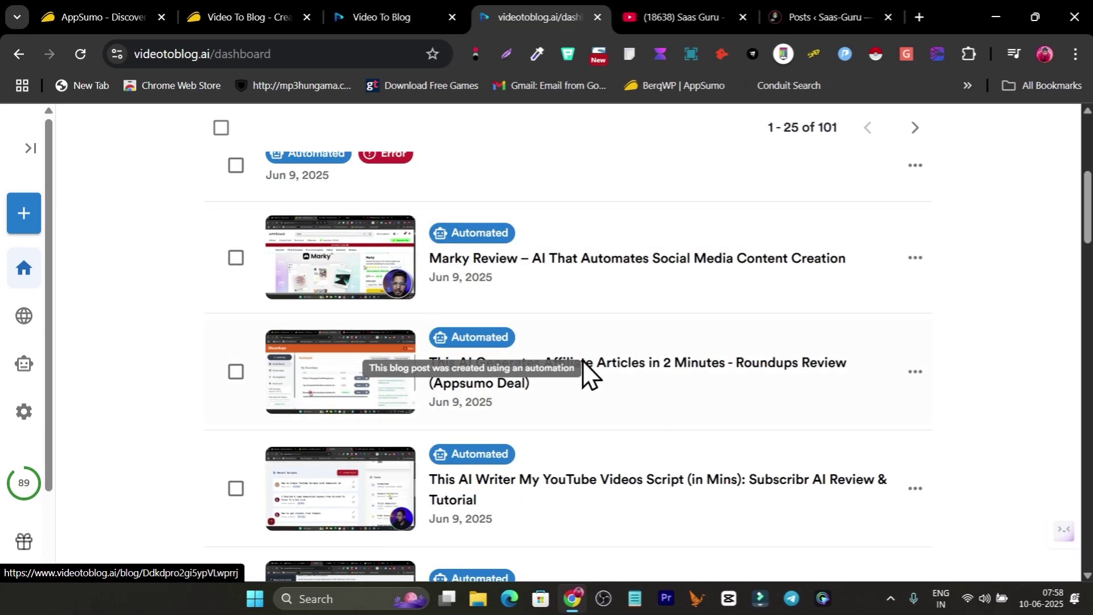
pyautogui.scroll(-1, 655, 367)
pyautogui.scroll(-1, 626, 367)
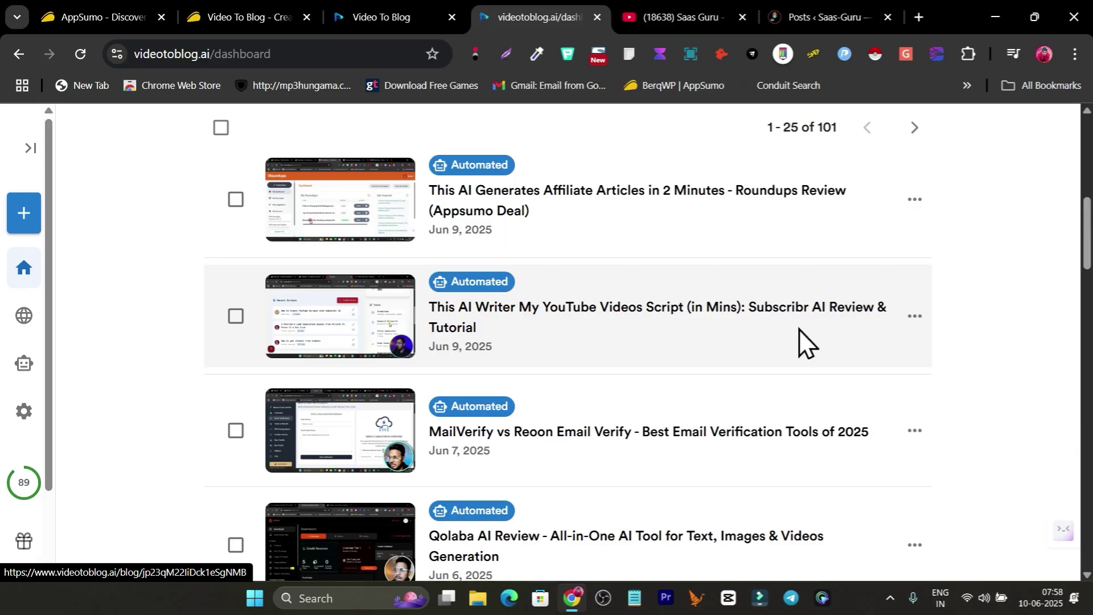
pyautogui.scroll(-1, 740, 342)
pyautogui.scroll(-3, 545, 351)
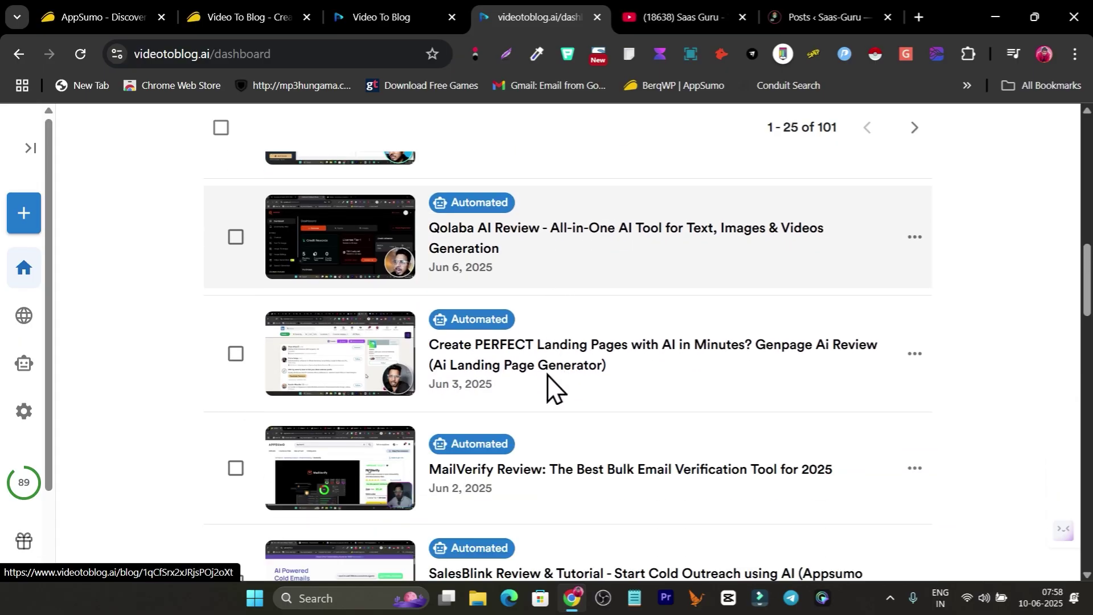
pyautogui.scroll(-1, 695, 345)
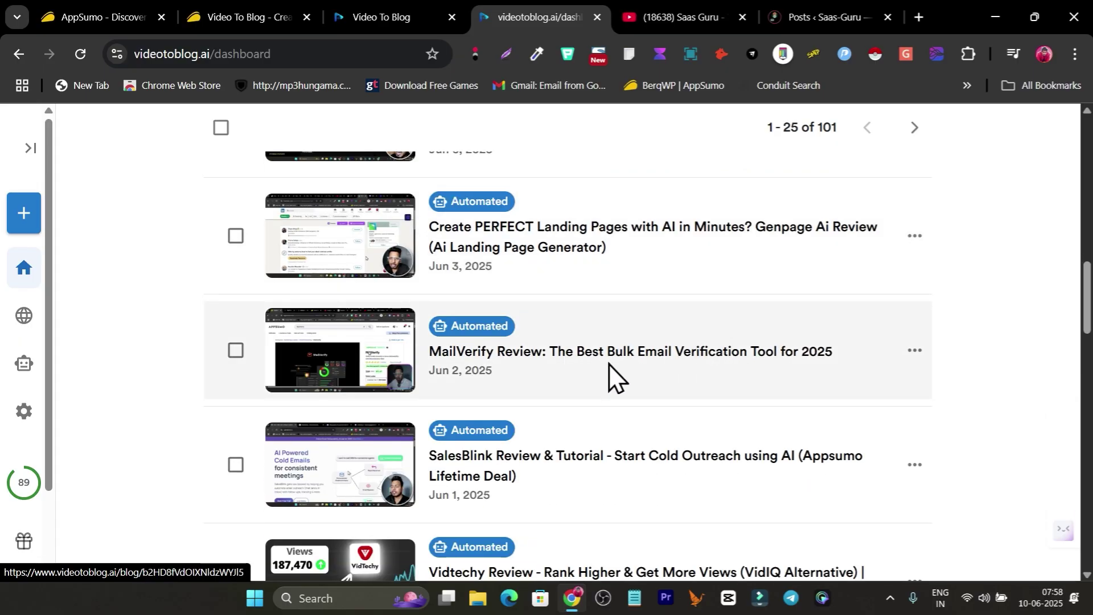
pyautogui.scroll(15, 694, 365)
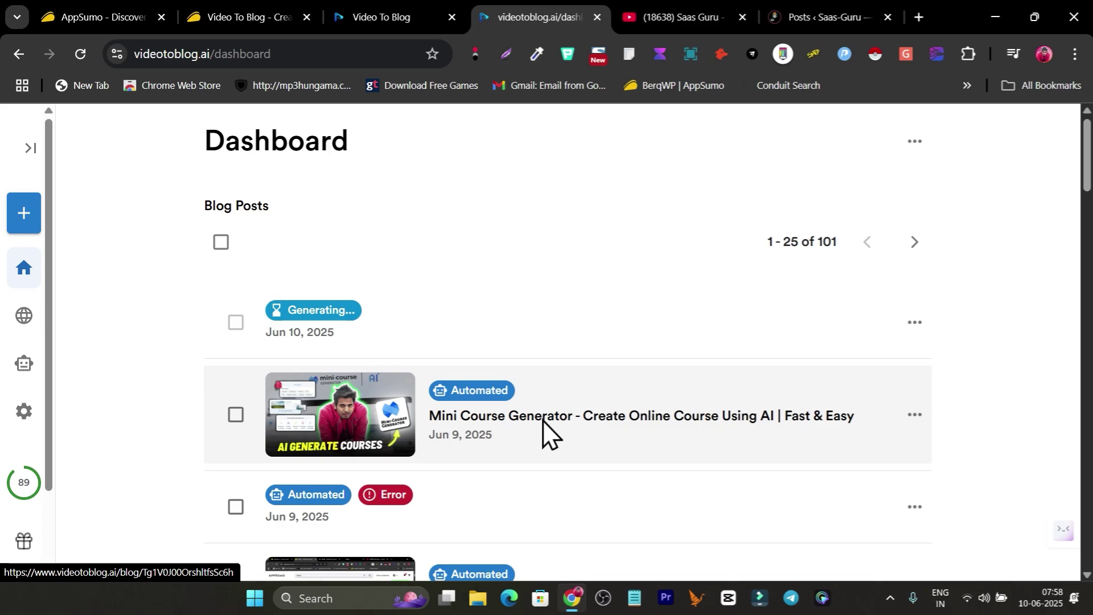
# - Switch to YouTube to examine the Saas Guru channel's latest videos and return to the Video To Blog dashboard
pyautogui.click(700, 18)
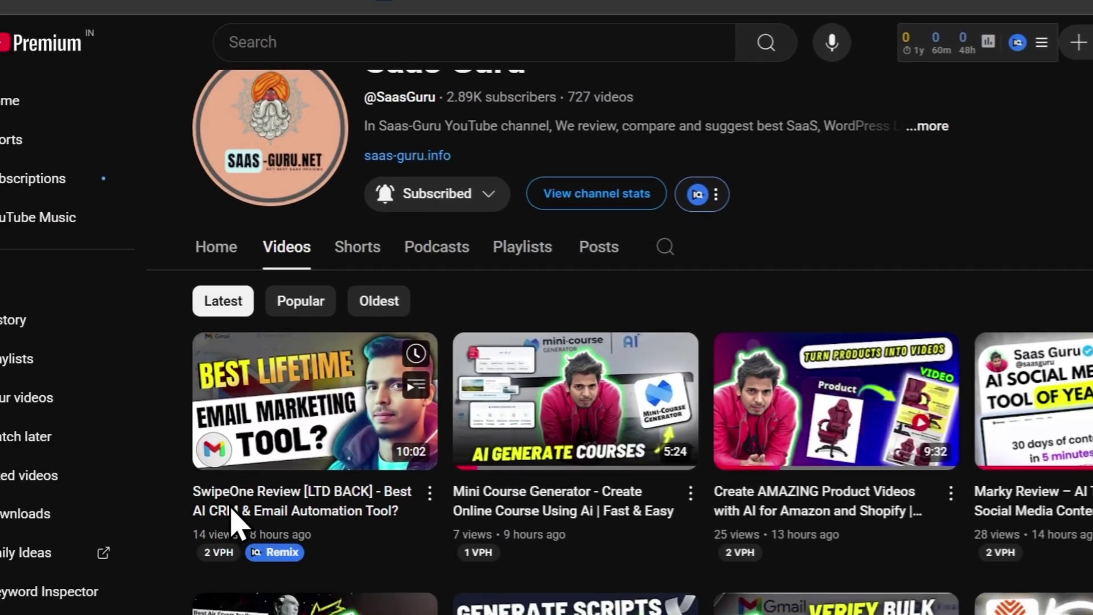
pyautogui.moveTo(538, 522)
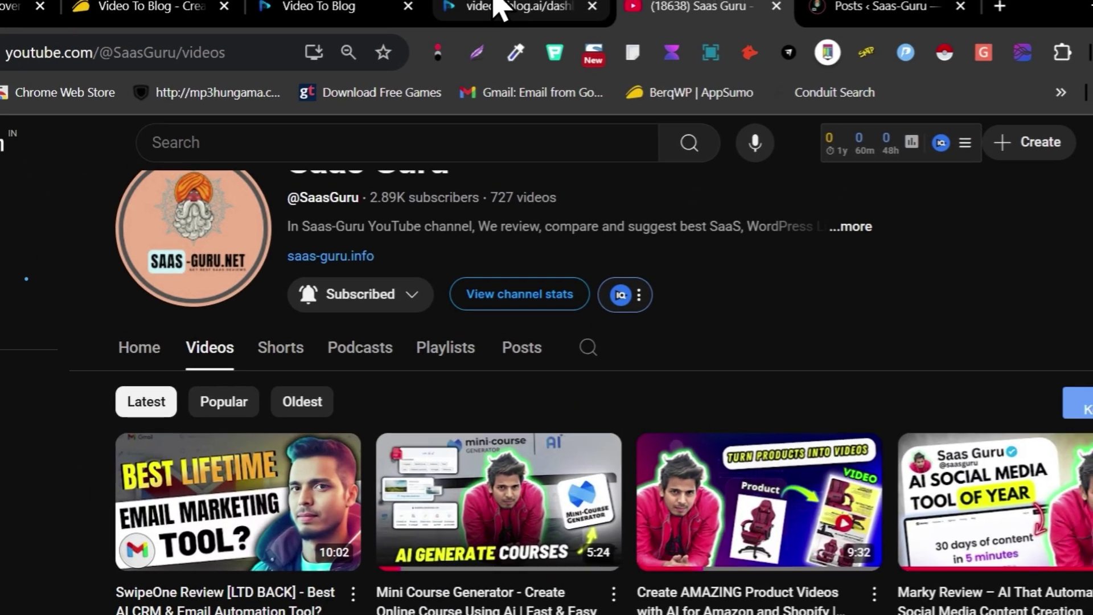
pyautogui.click(481, 19)
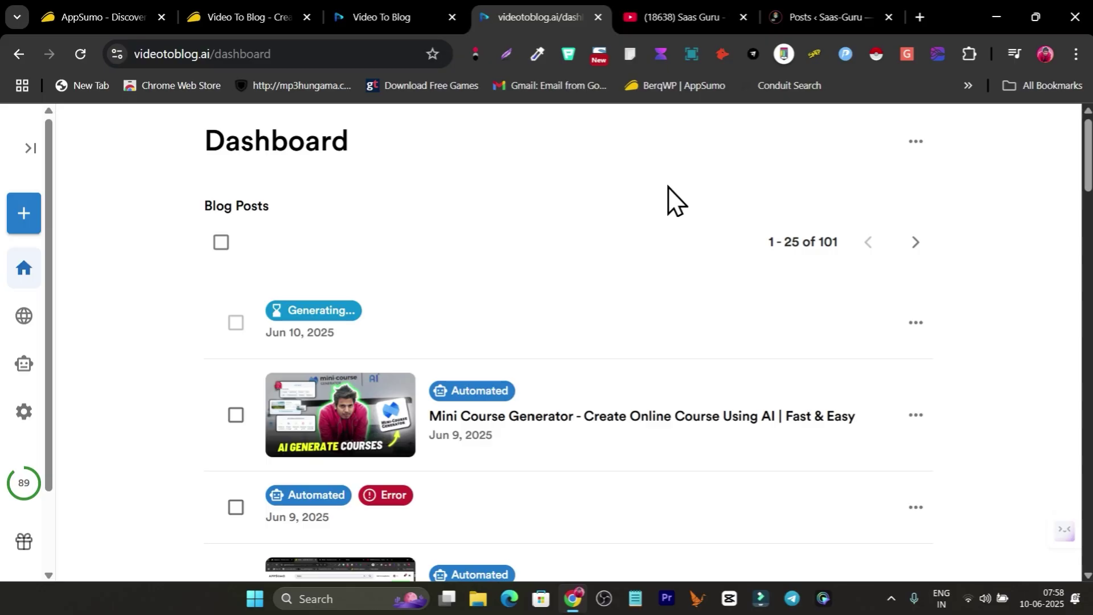
# - Open the "Mini Course Generator" blog post, read it from the title through the FAQs to the conclusion, and return to the dashboard
pyautogui.click(594, 419)
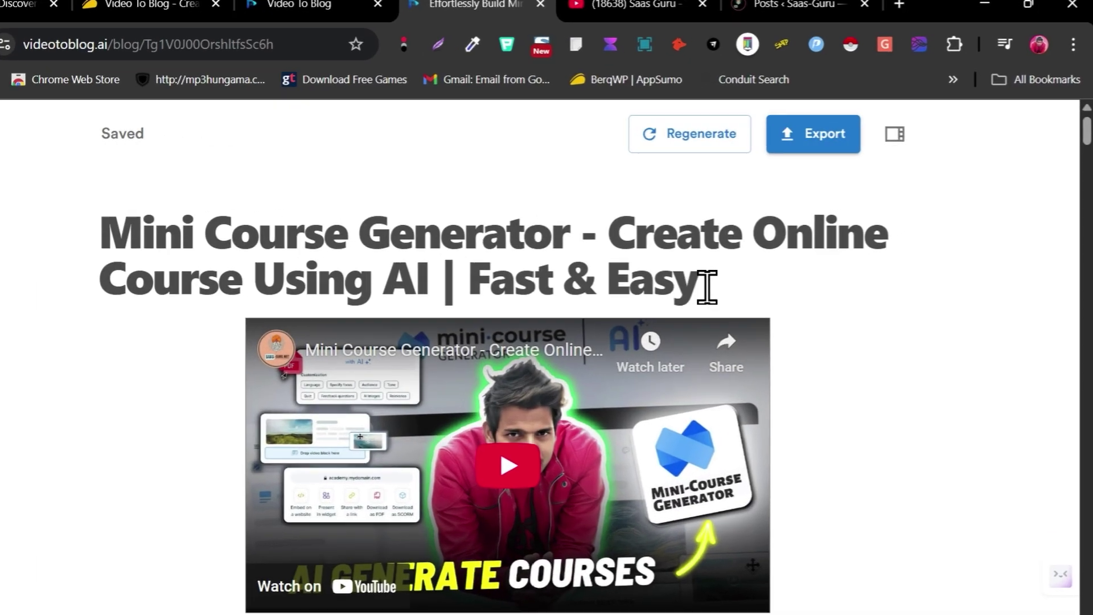
pyautogui.moveTo(737, 272); pyautogui.dragTo(206, 231)
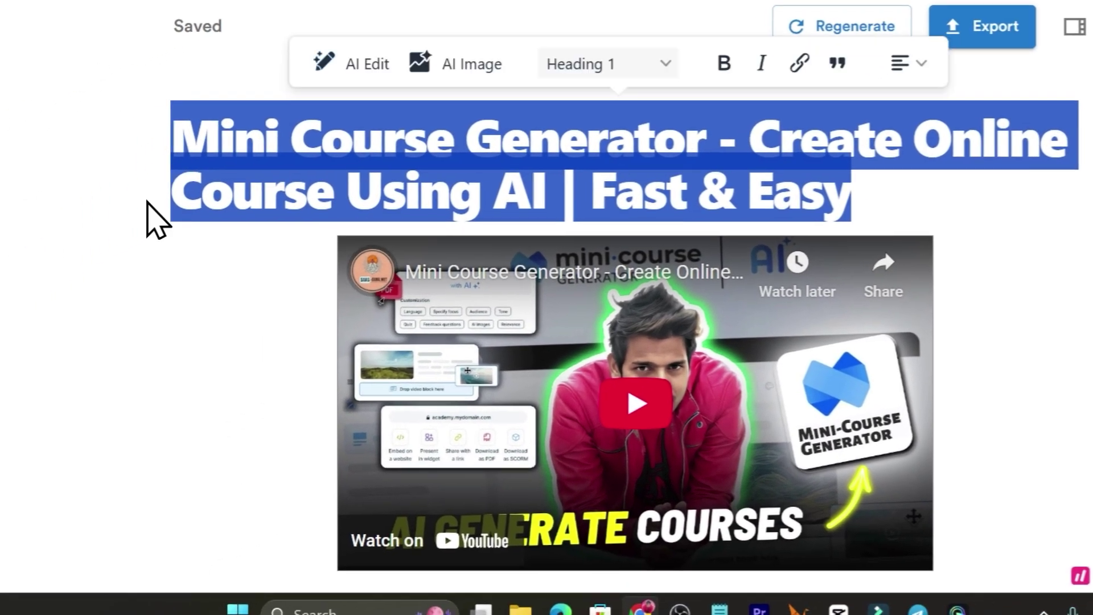
pyautogui.click(154, 219)
pyautogui.scroll(-4, 535, 267)
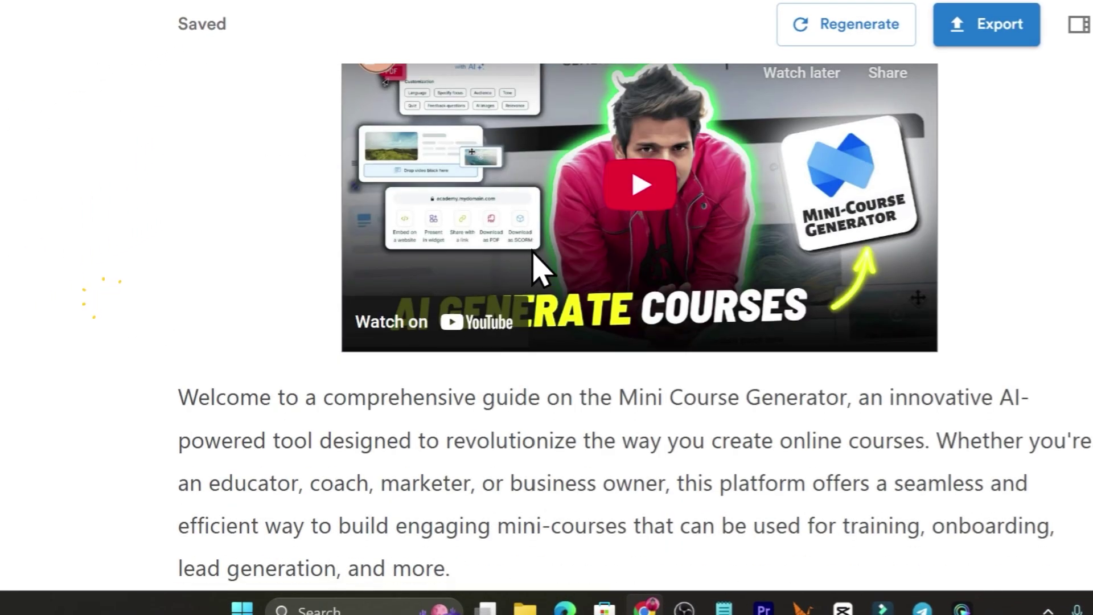
pyautogui.scroll(-4, 456, 242)
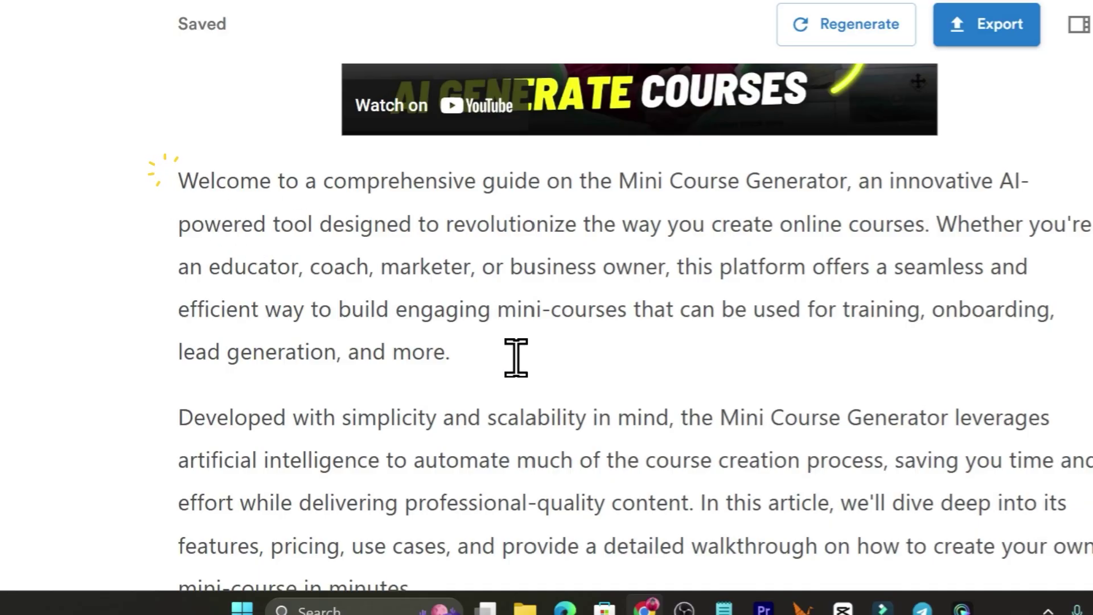
pyautogui.scroll(-10, 516, 358)
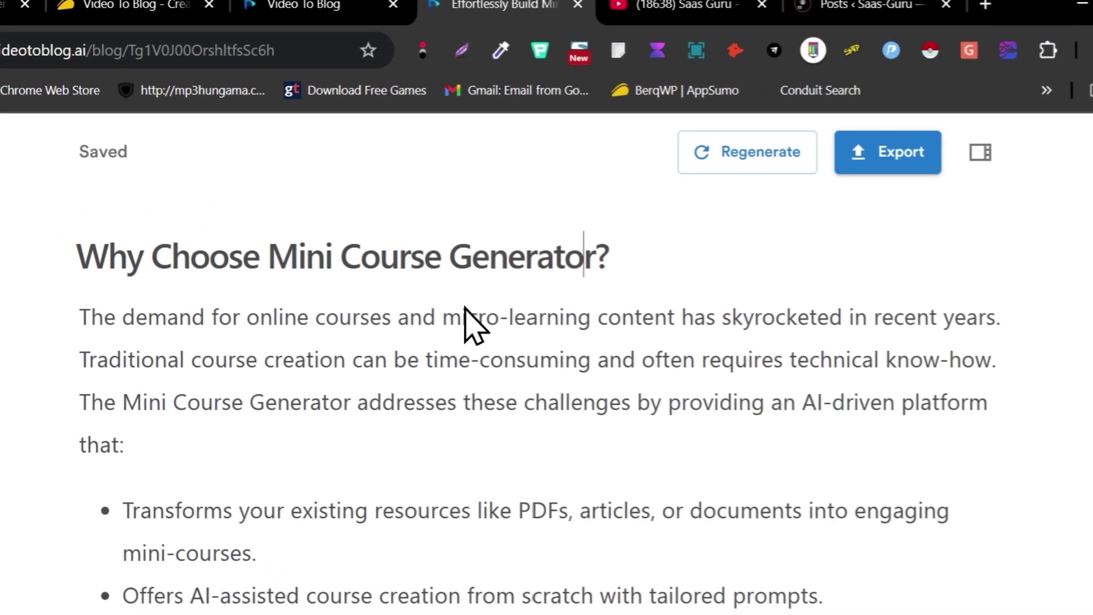
pyautogui.scroll(-7, 456, 321)
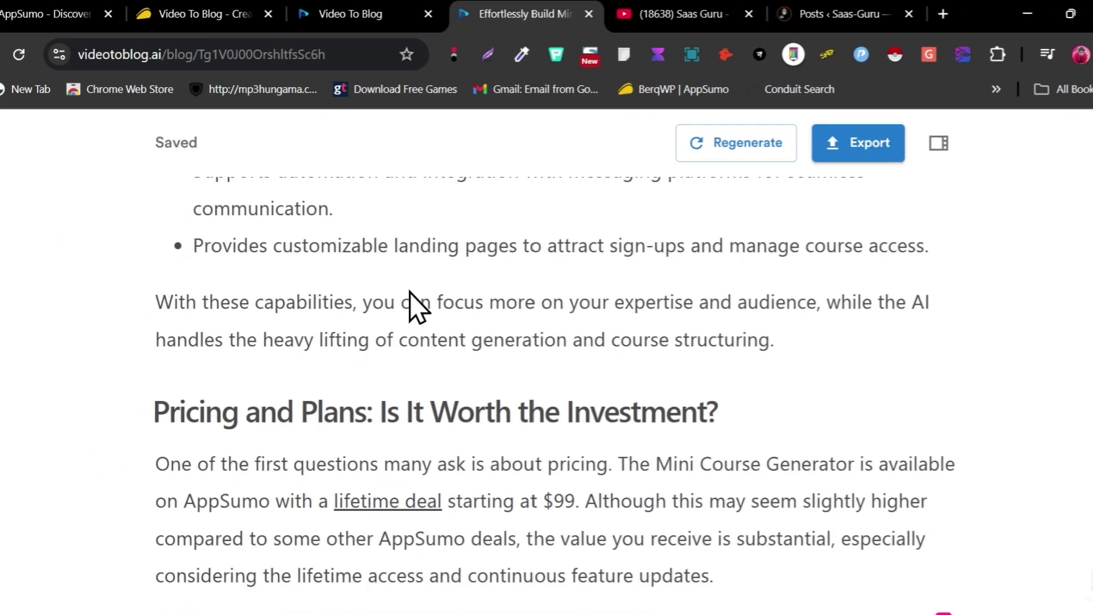
pyautogui.scroll(-6, 409, 291)
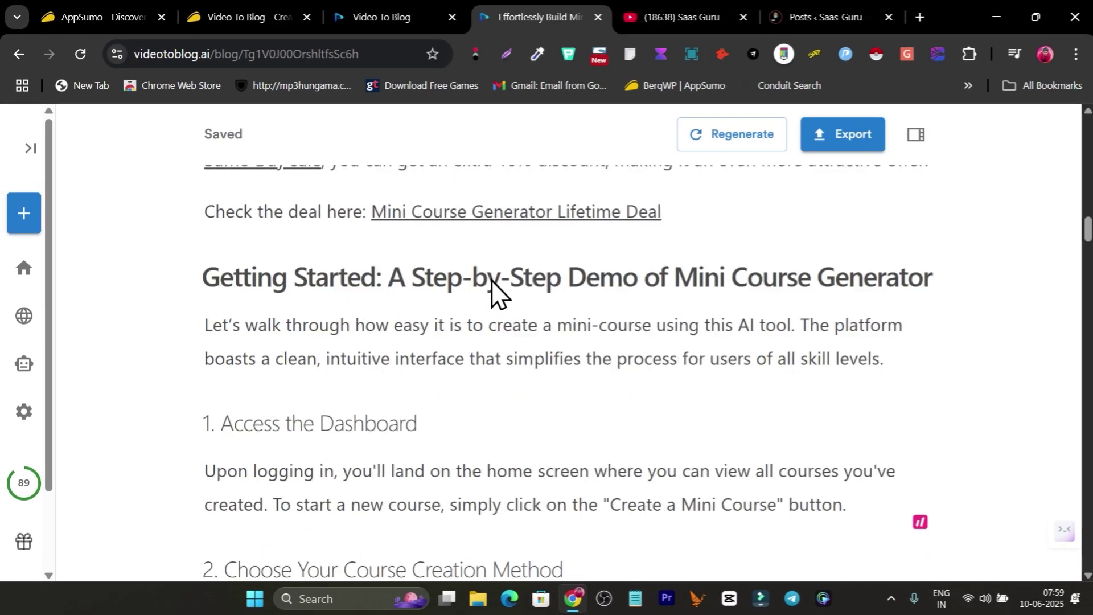
pyautogui.scroll(-14, 491, 288)
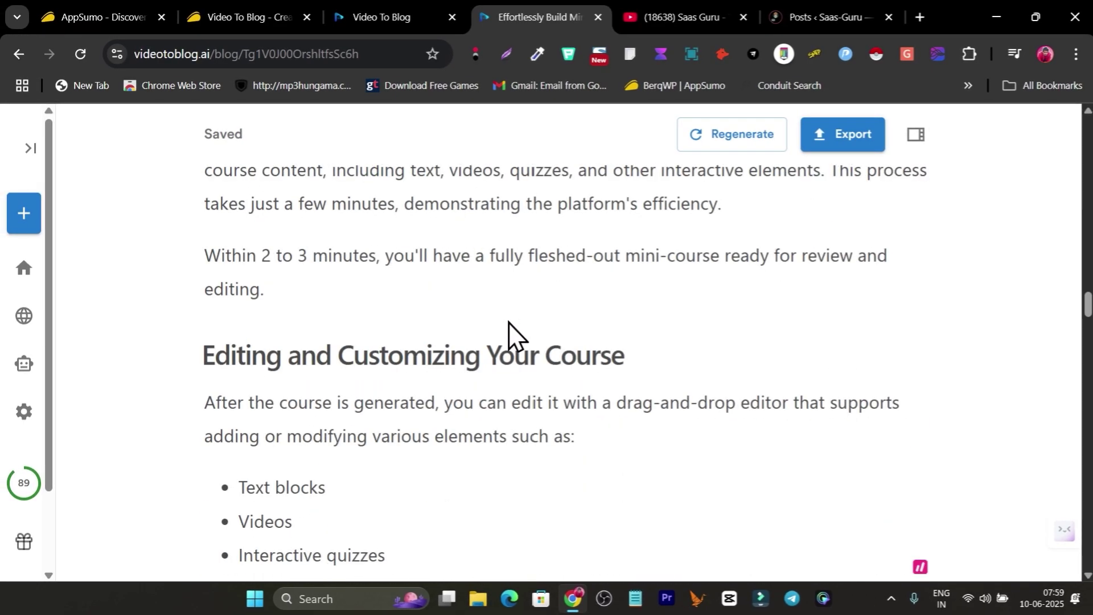
pyautogui.scroll(-15, 508, 322)
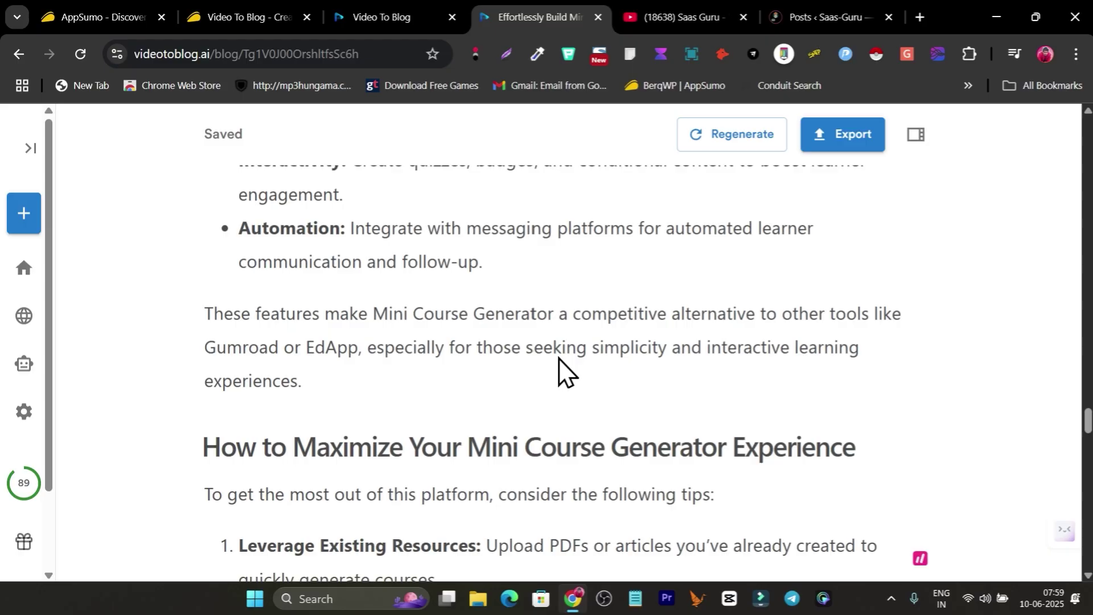
pyautogui.scroll(-20, 559, 357)
pyautogui.scroll(8, 591, 383)
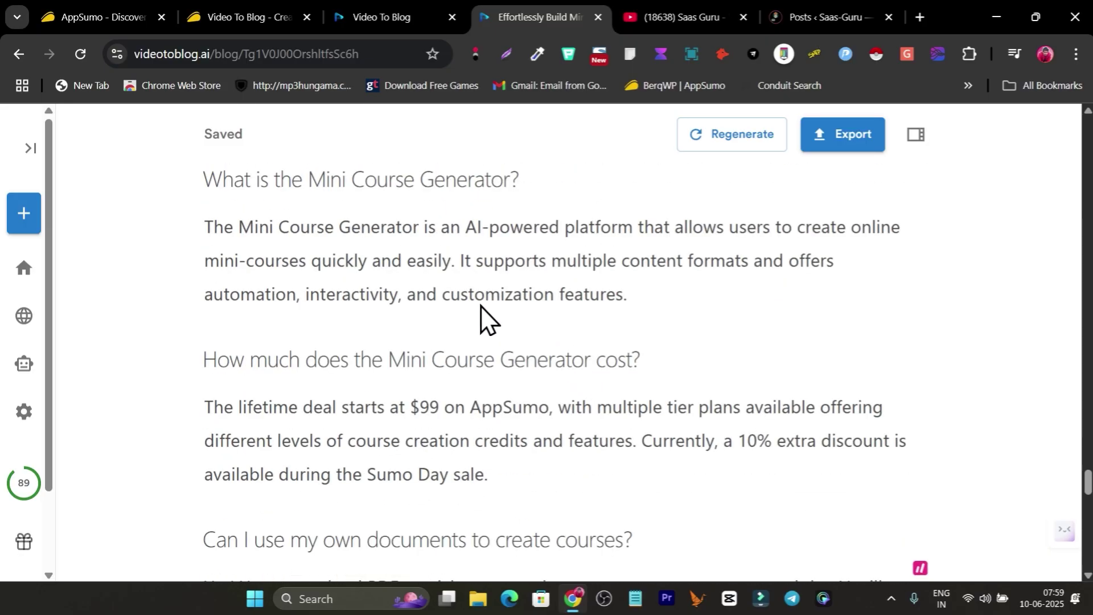
pyautogui.scroll(4, 433, 316)
pyautogui.scroll(-12, 390, 329)
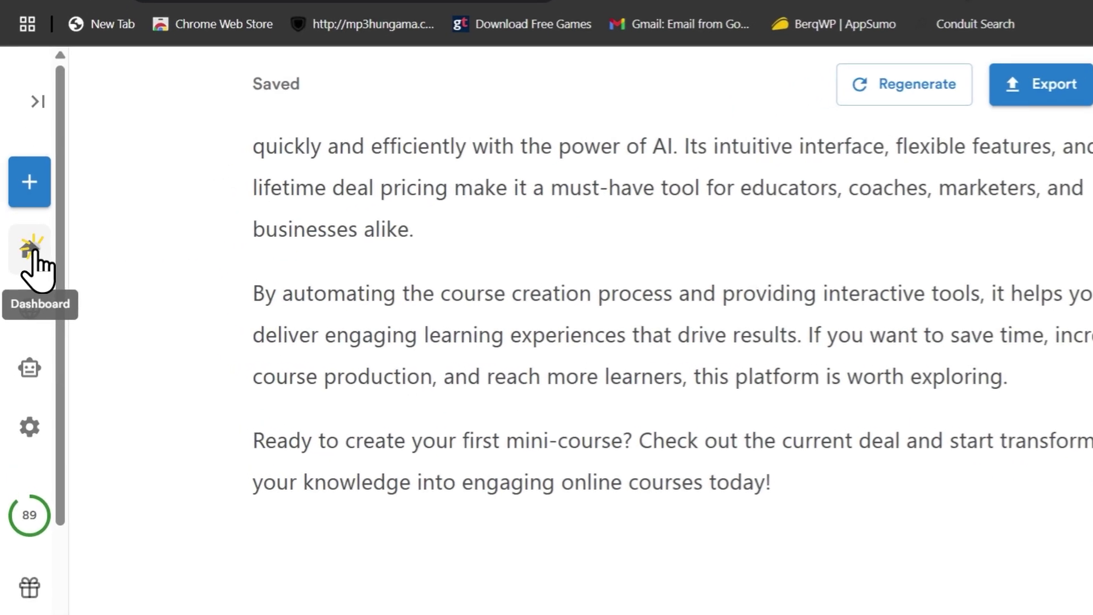
pyautogui.click(23, 268)
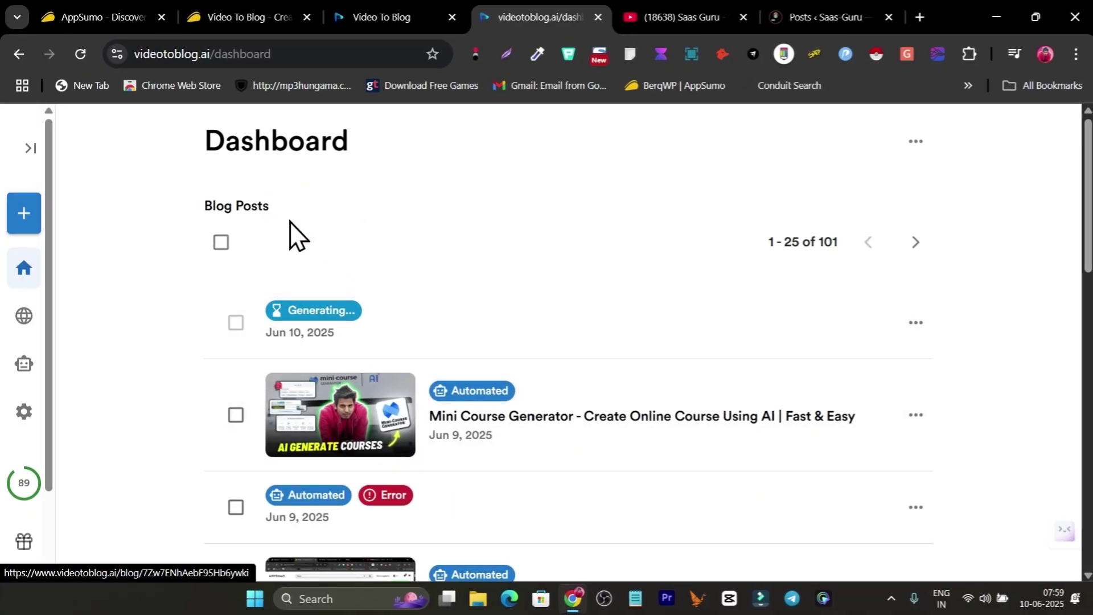
# - Switch to the Video To Blog page on AppSumo and compare the license tiers' prices, monthly blog posts and included features under Plans & features
pyautogui.click(264, 17)
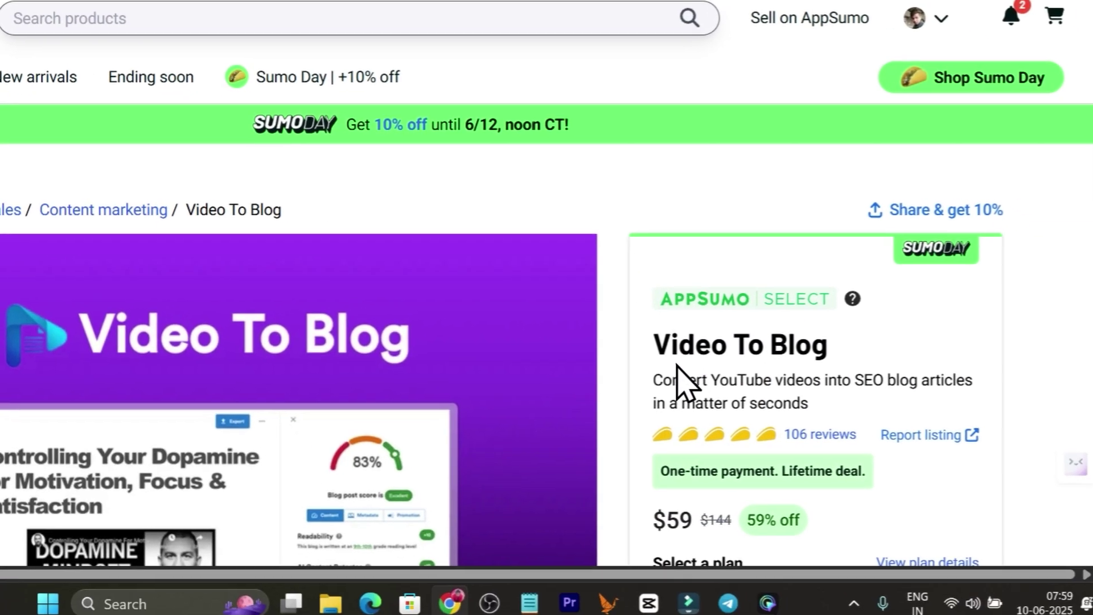
pyautogui.scroll(-2, 755, 460)
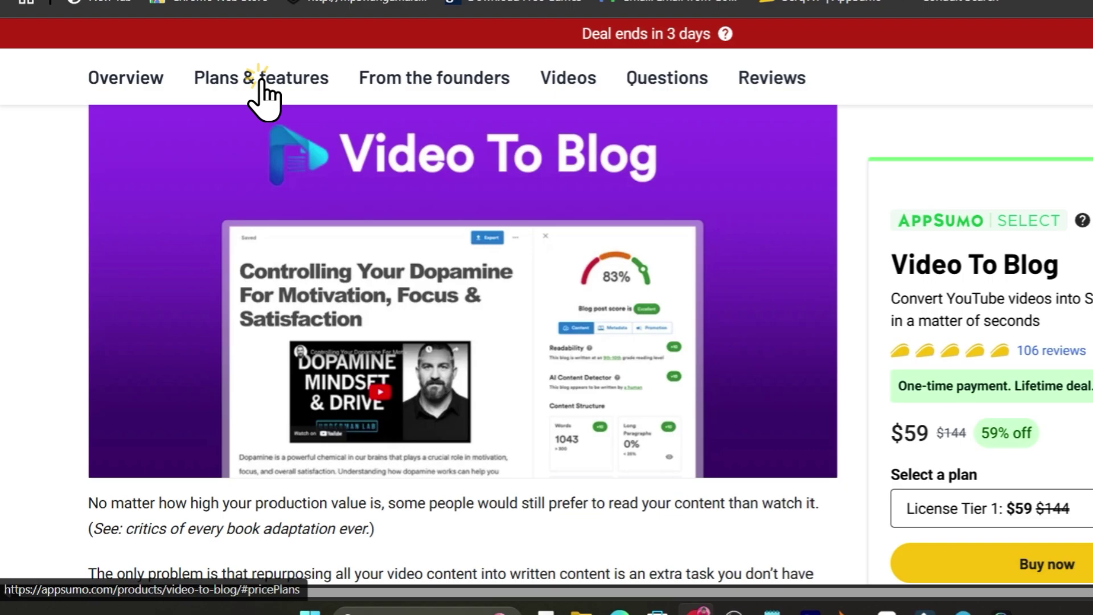
pyautogui.click(212, 151)
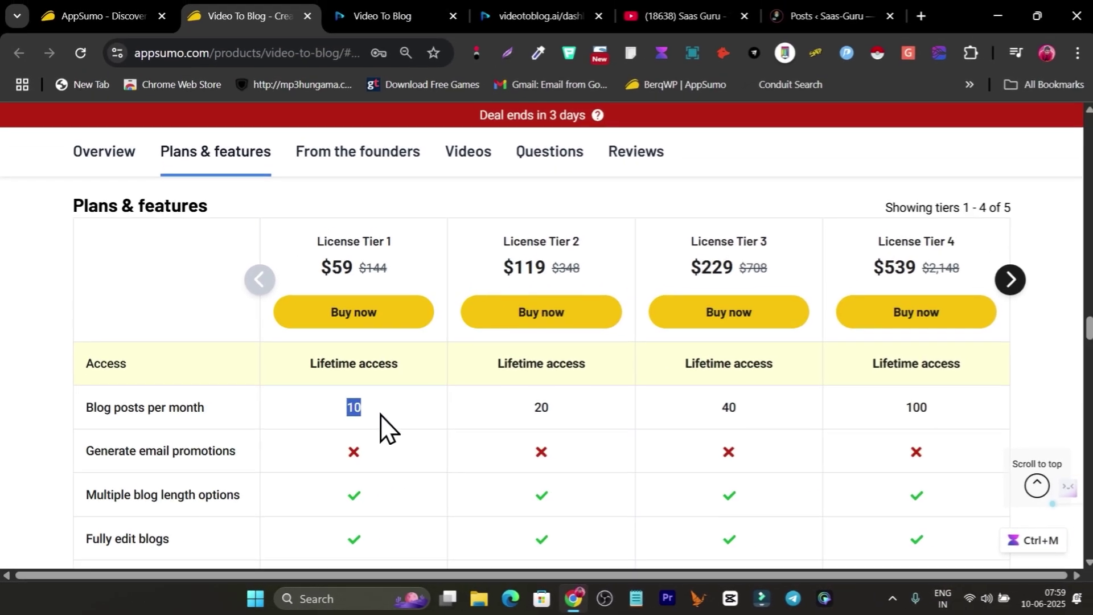
pyautogui.scroll(-1, 270, 501)
pyautogui.scroll(-1, 245, 473)
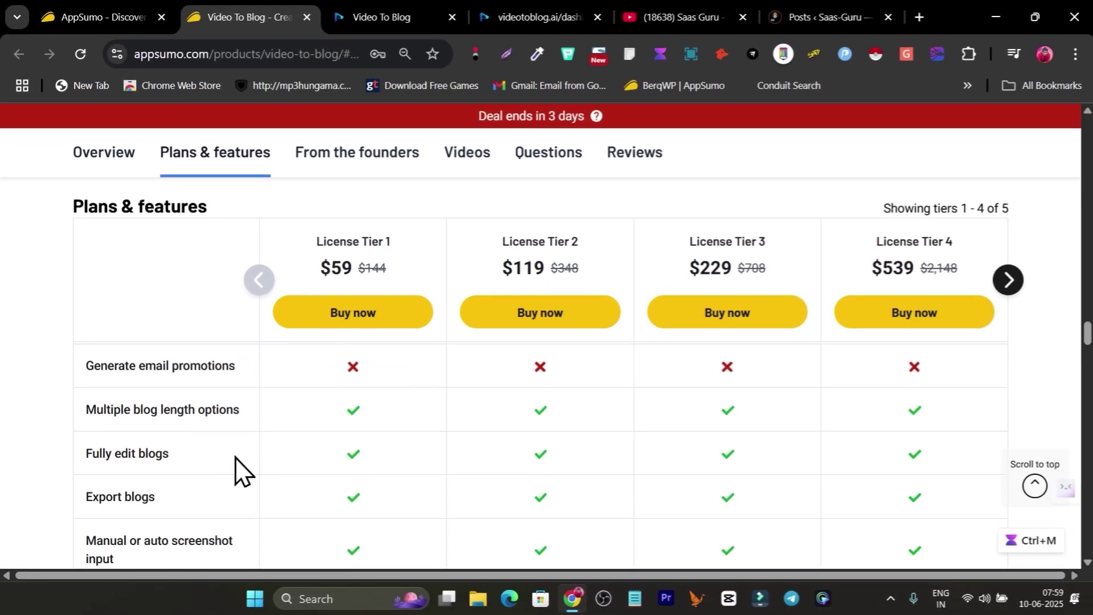
pyautogui.scroll(2, 242, 455)
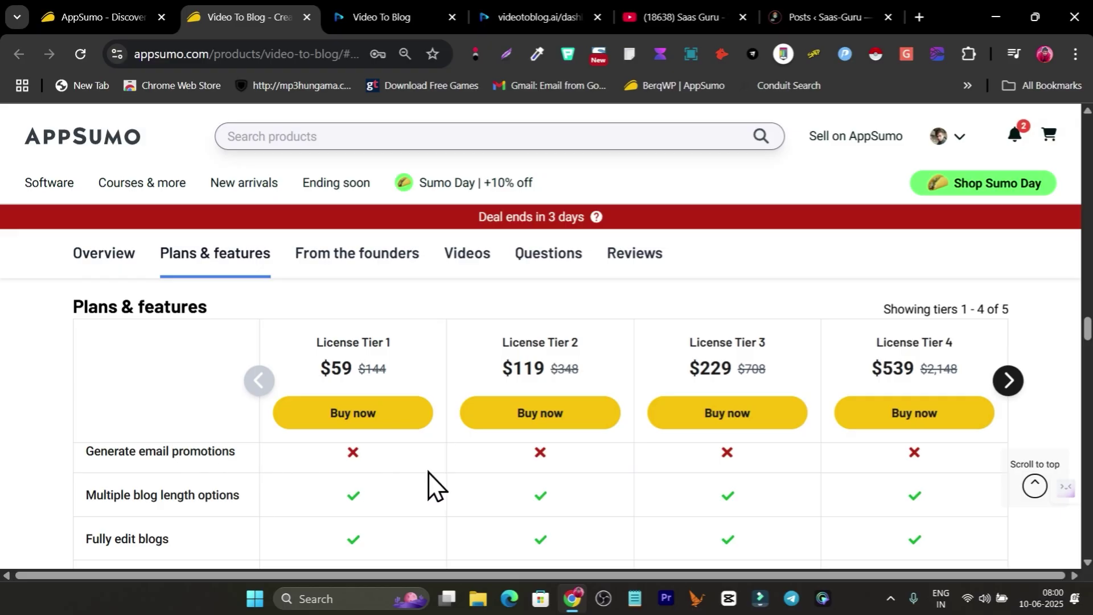
pyautogui.scroll(2, 370, 484)
pyautogui.scroll(-3, 569, 444)
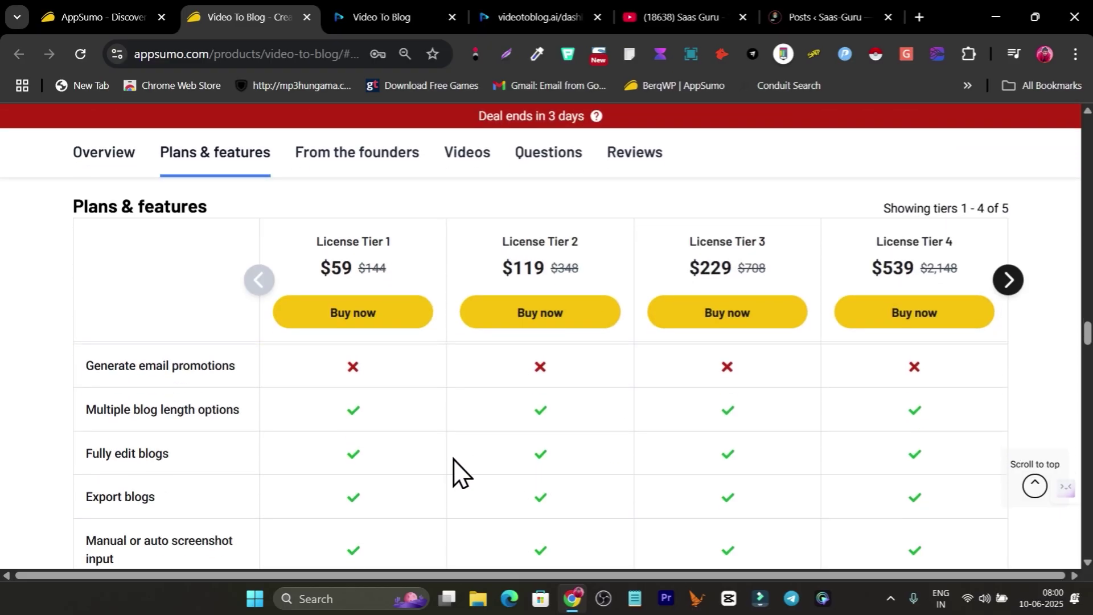
pyautogui.scroll(-10, 398, 438)
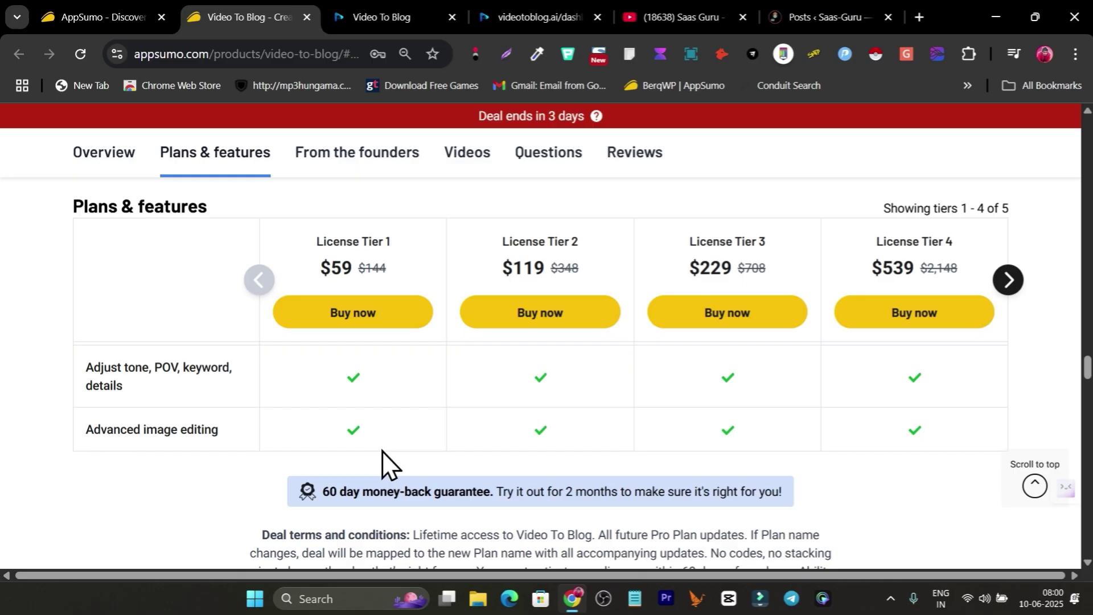
# - Return to the Video To Blog dashboard, open the "Mini Course Generator" blog post and review its URL slug, meta title and meta description
pyautogui.scroll(10, 381, 456)
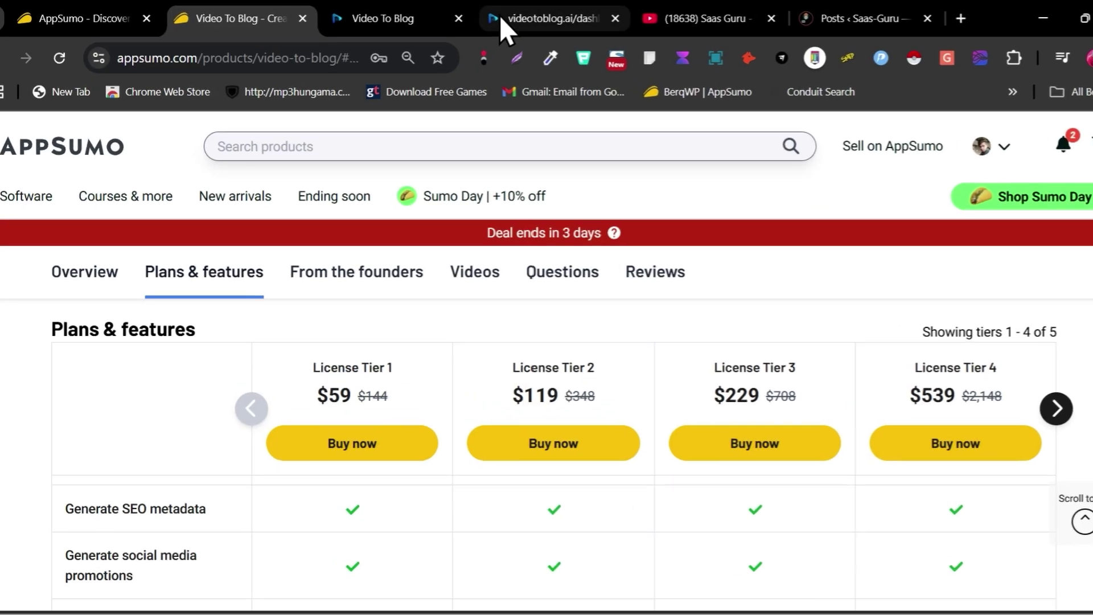
pyautogui.click(516, 17)
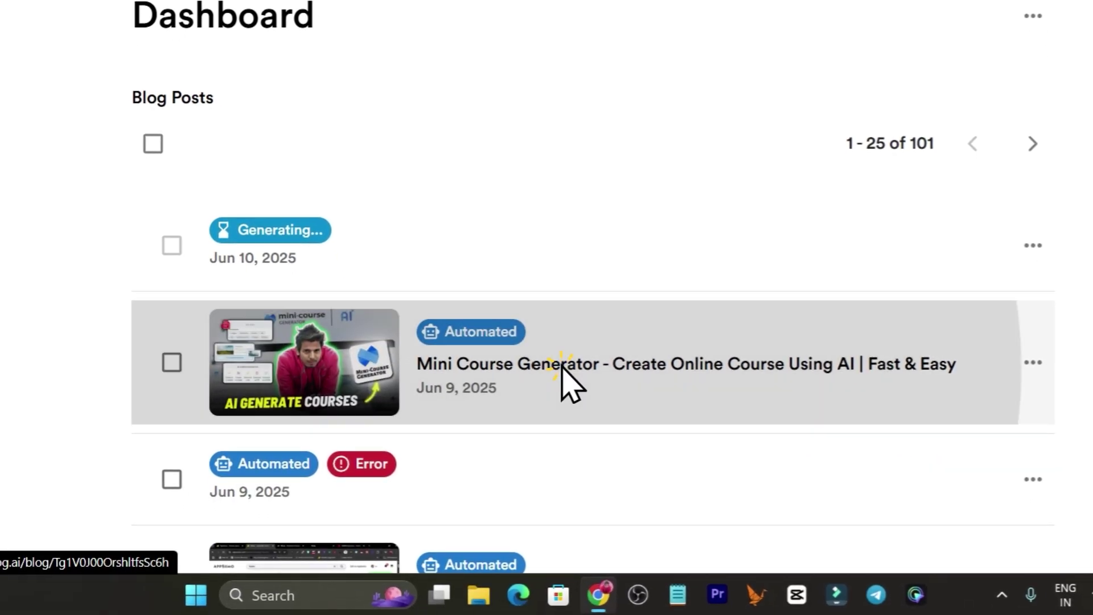
pyautogui.click(577, 462)
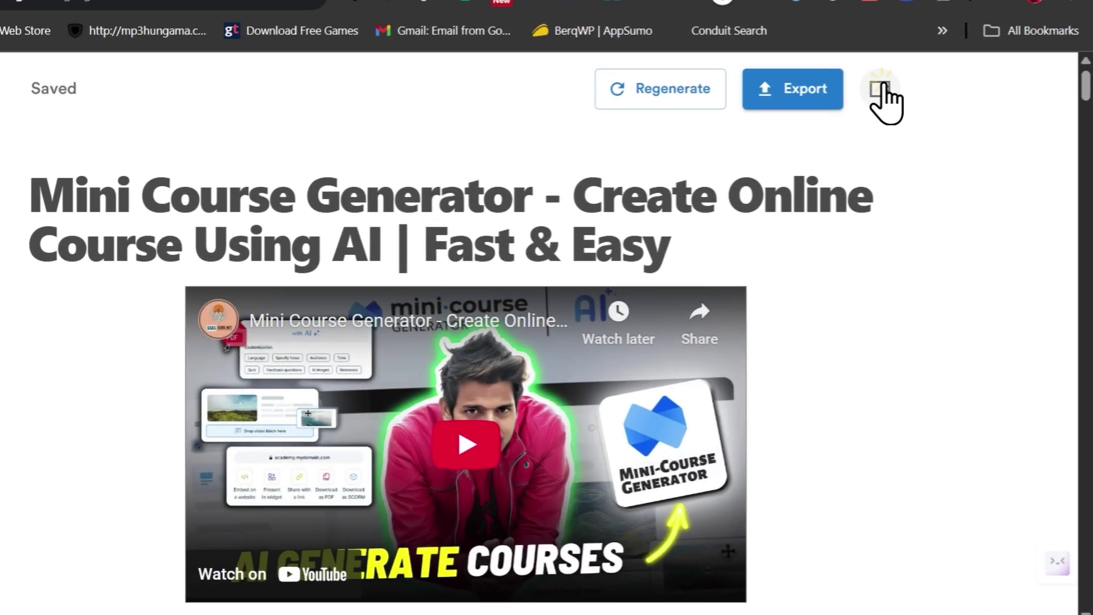
pyautogui.click(914, 135)
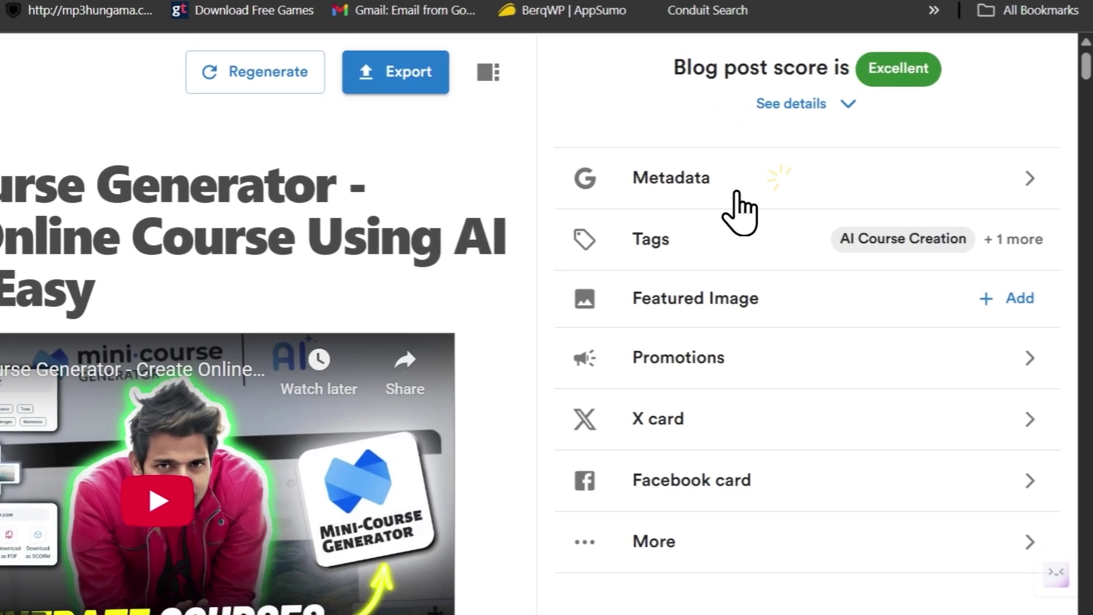
pyautogui.click(915, 359)
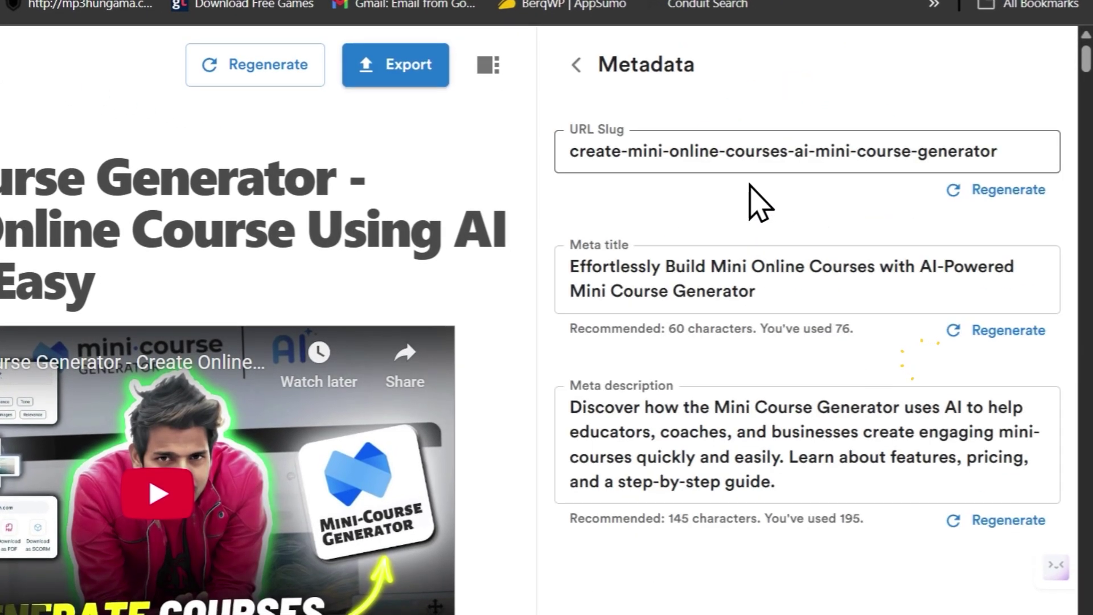
pyautogui.click(581, 77)
# - Examine the post's promotions, reading the Instagram, Facebook, X, LinkedIn and email texts, and return to the post details overview
pyautogui.scroll(-3, 744, 386)
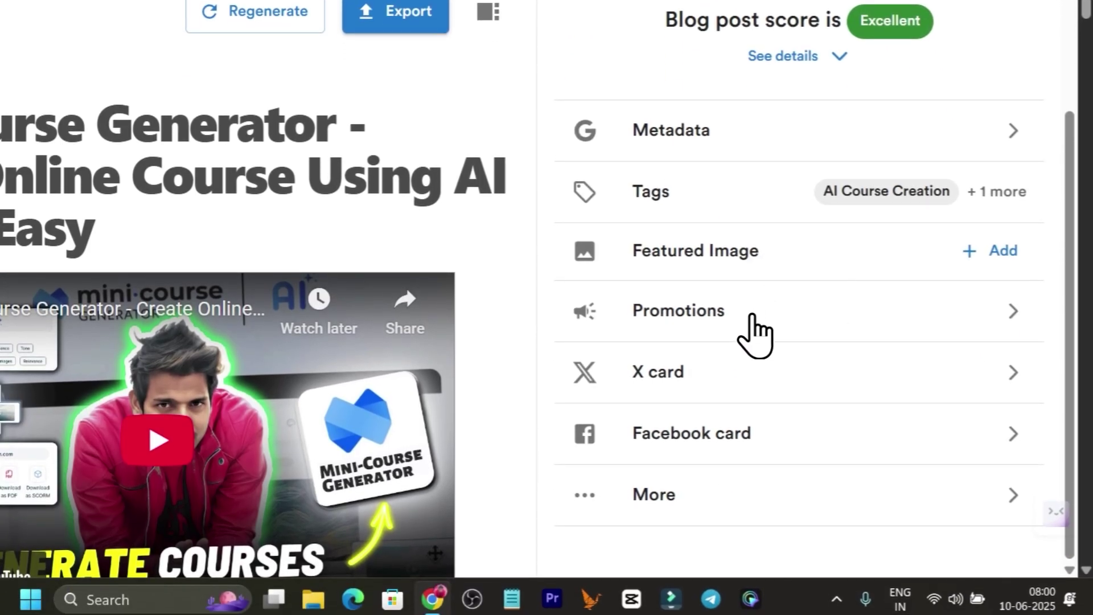
pyautogui.click(755, 336)
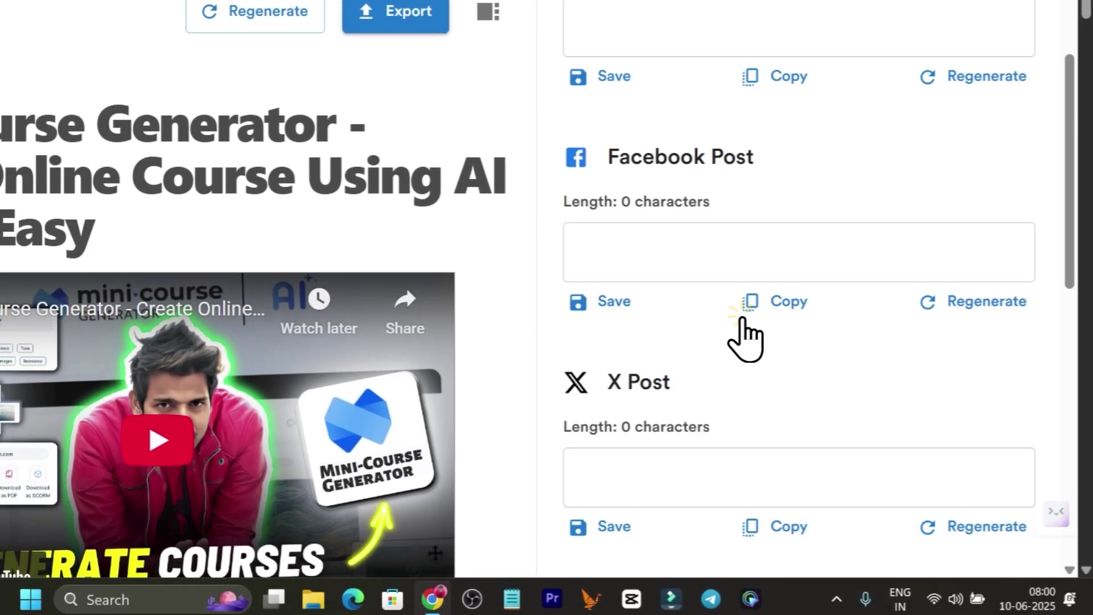
pyautogui.scroll(5, 744, 334)
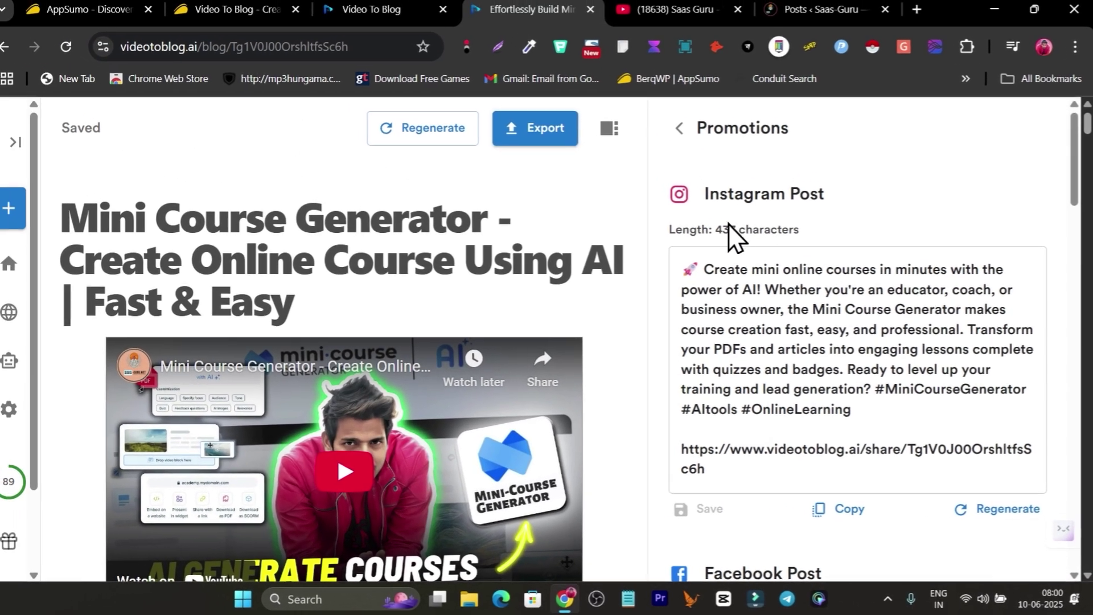
pyautogui.scroll(-5, 769, 197)
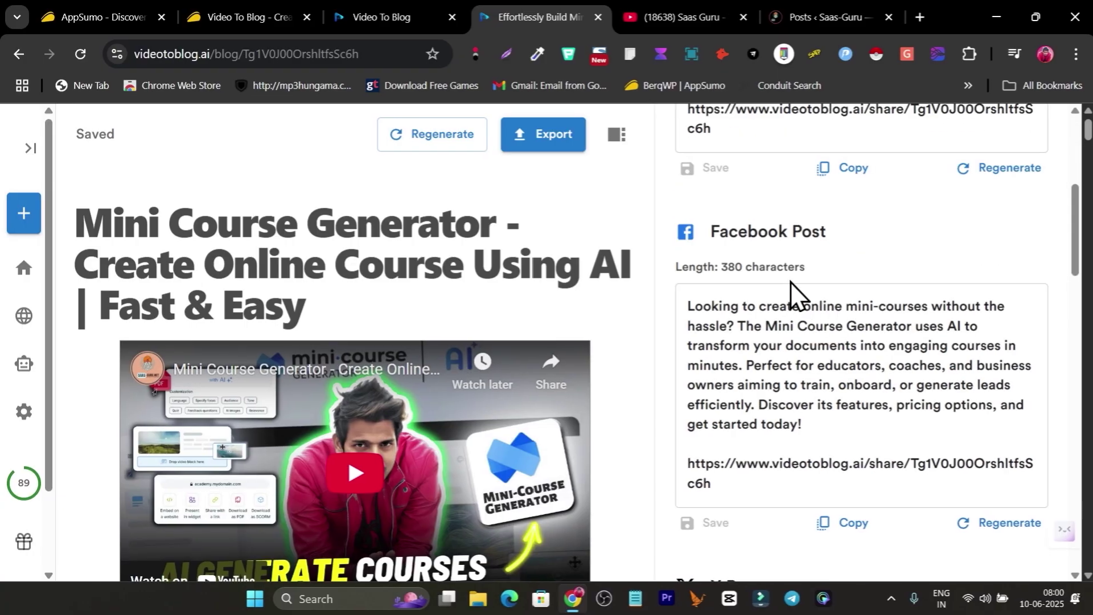
pyautogui.scroll(-8, 800, 257)
pyautogui.scroll(-10, 795, 204)
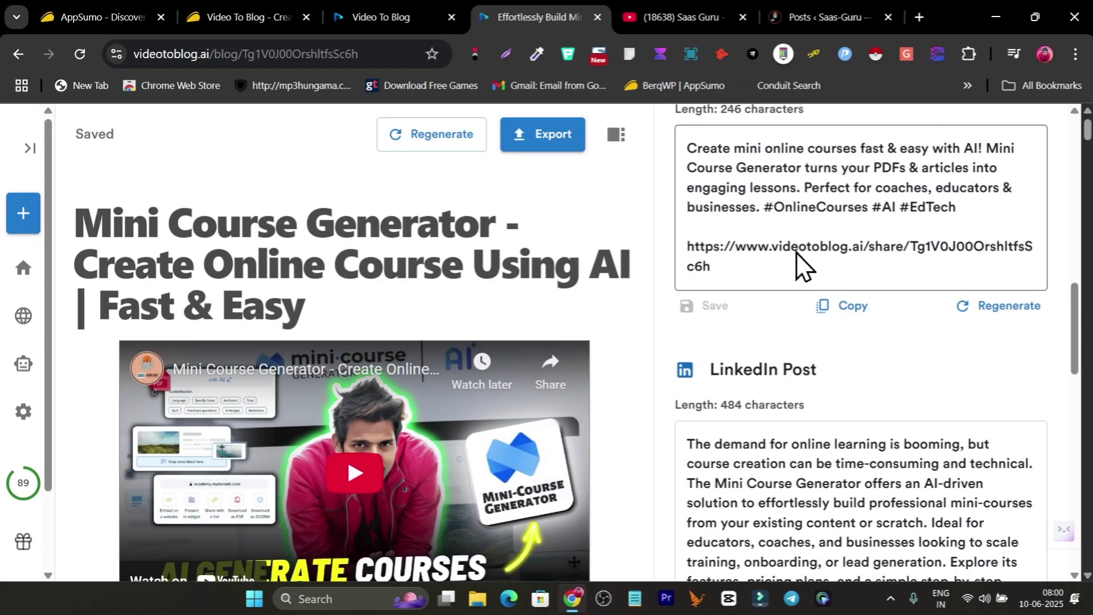
pyautogui.scroll(-6, 823, 280)
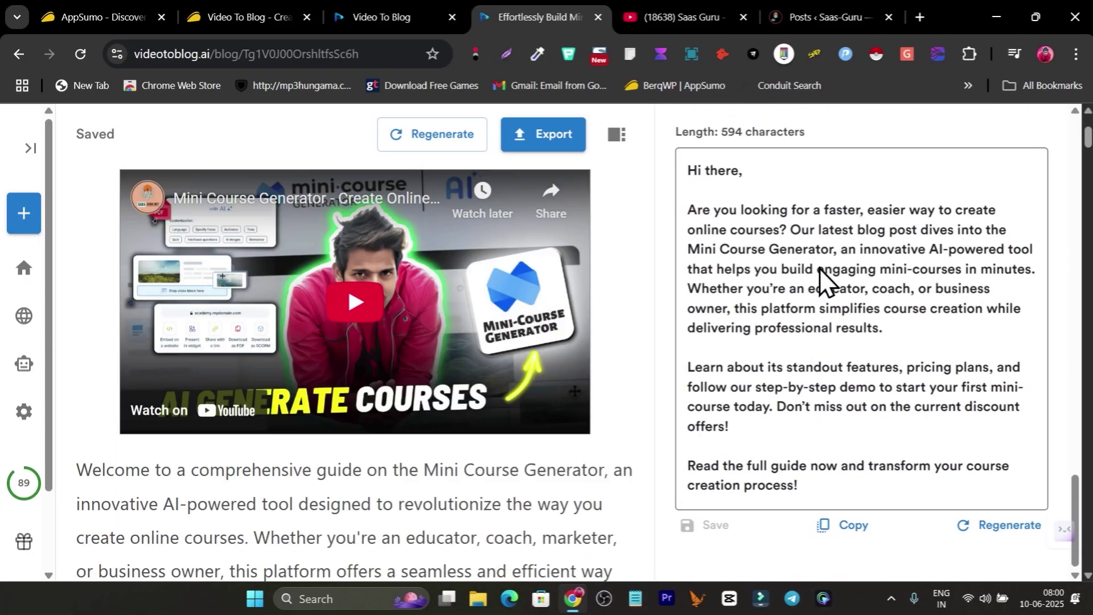
pyautogui.scroll(10, 802, 387)
pyautogui.scroll(5, 802, 401)
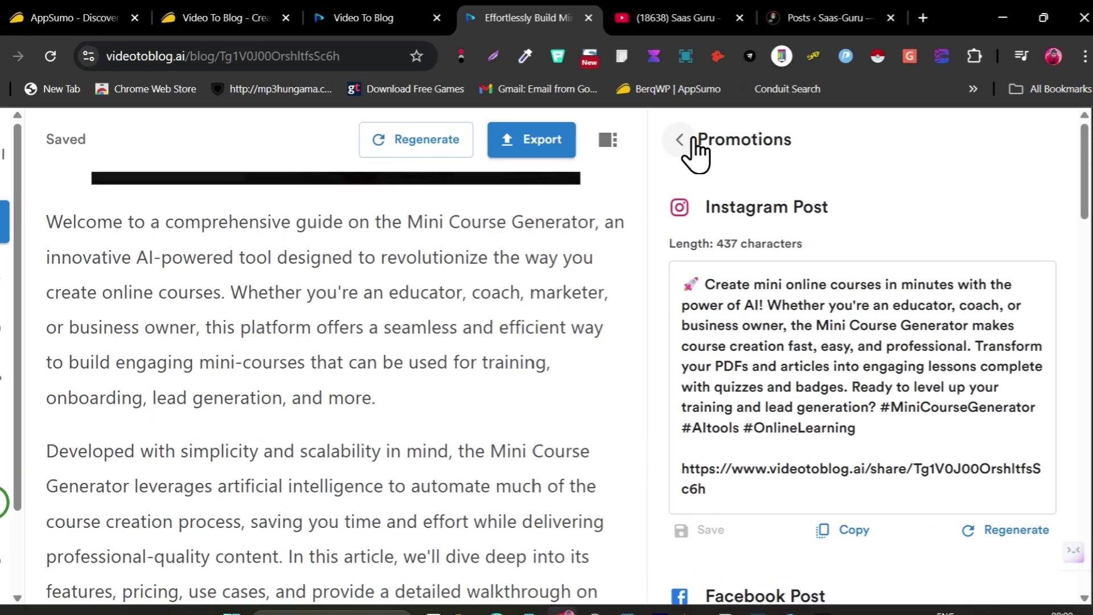
pyautogui.click(686, 134)
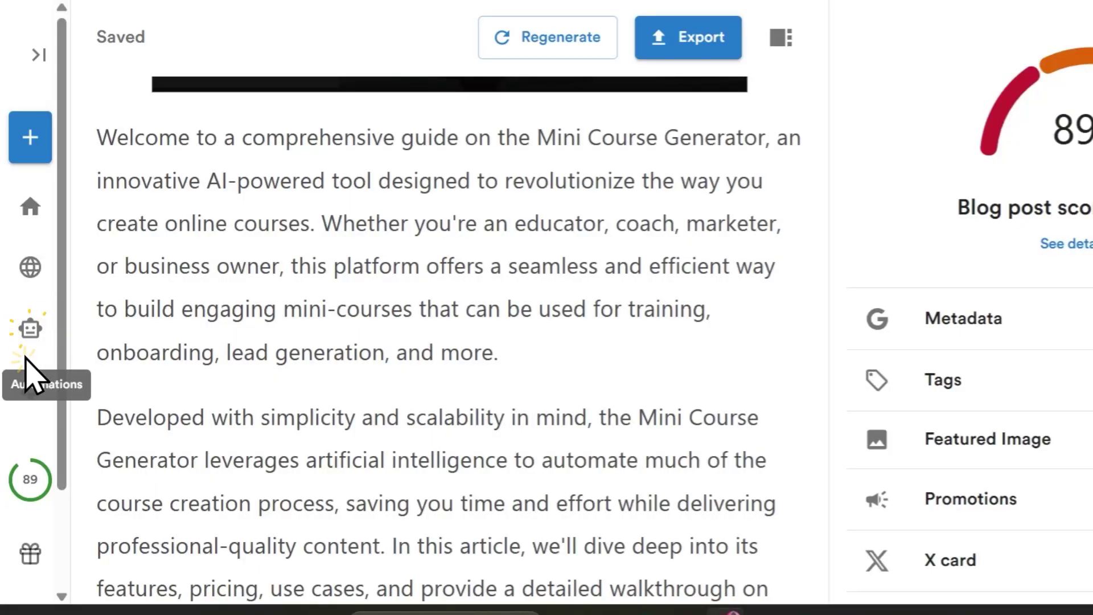
pyautogui.click(29, 336)
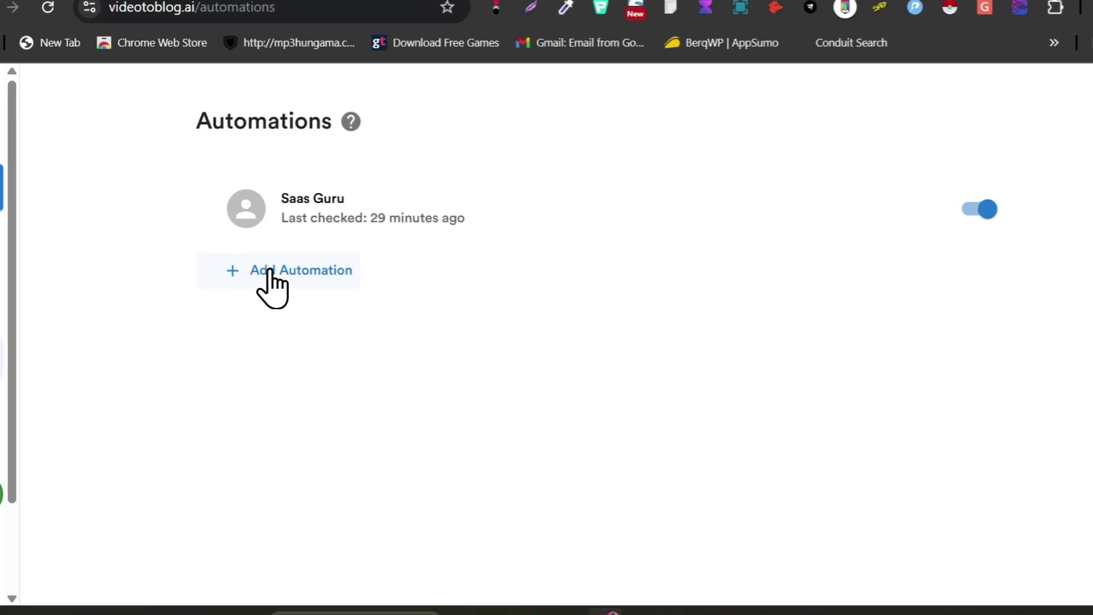
pyautogui.click(296, 286)
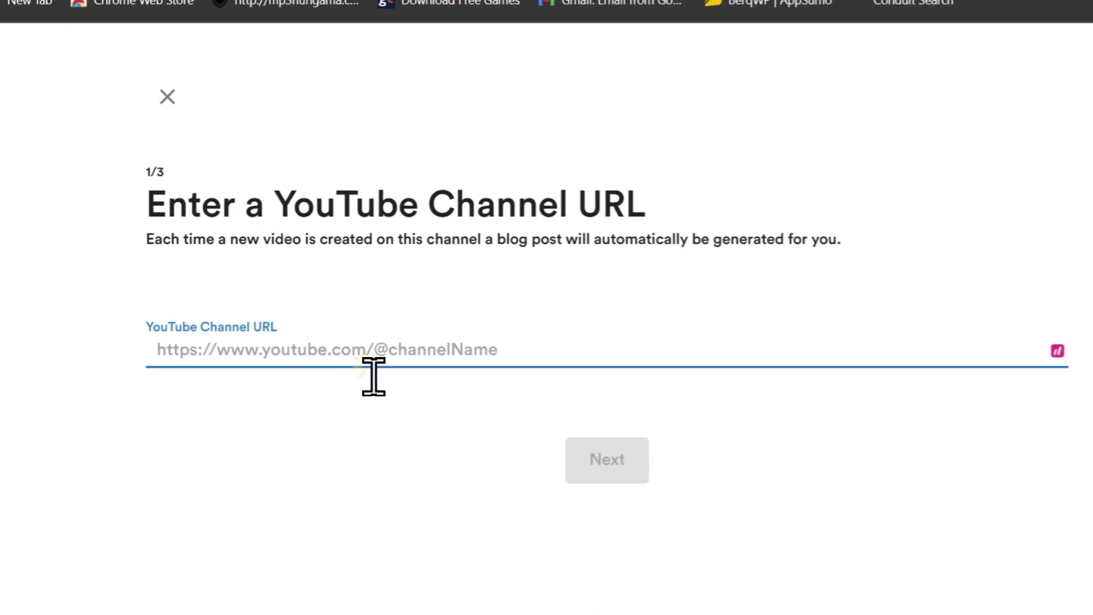
pyautogui.click(673, 8)
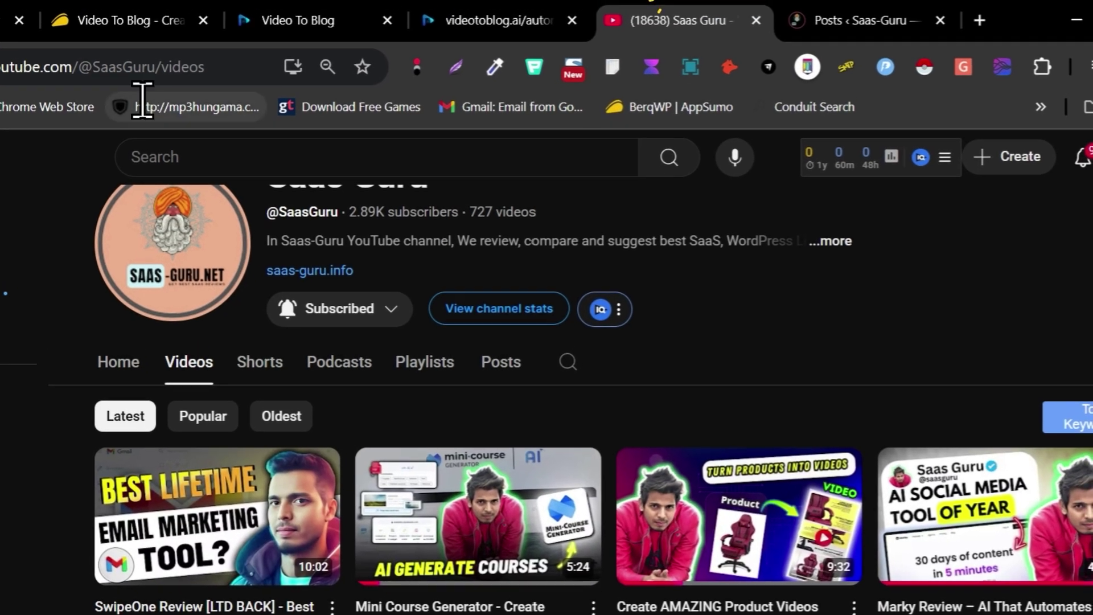
pyautogui.click(251, 71)
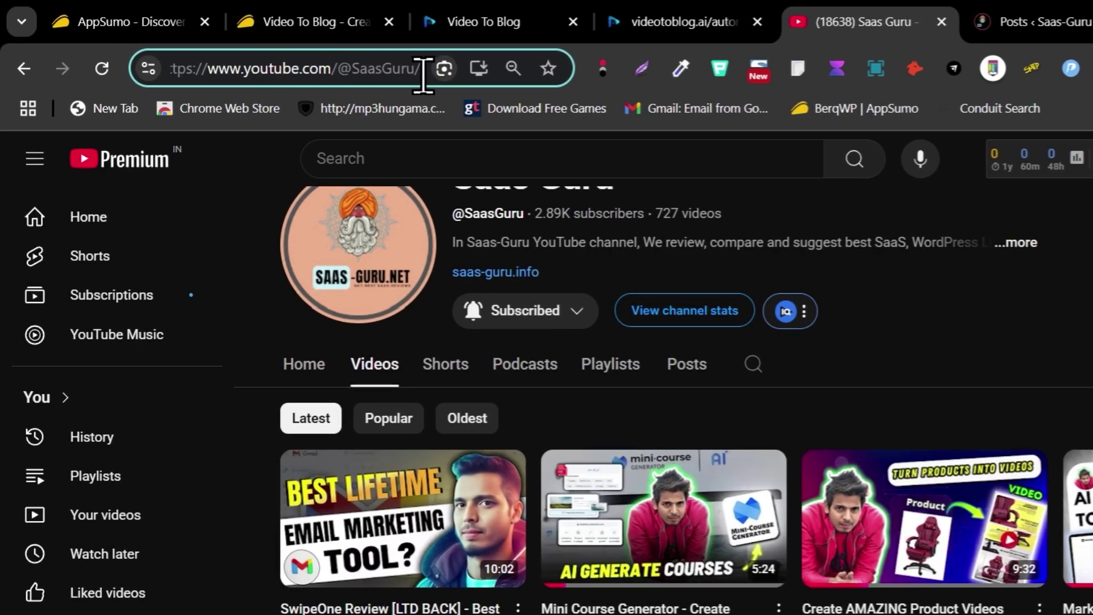
pyautogui.moveTo(423, 69); pyautogui.dragTo(122, 71)
pyautogui.hotkey('ctrl', 'c')
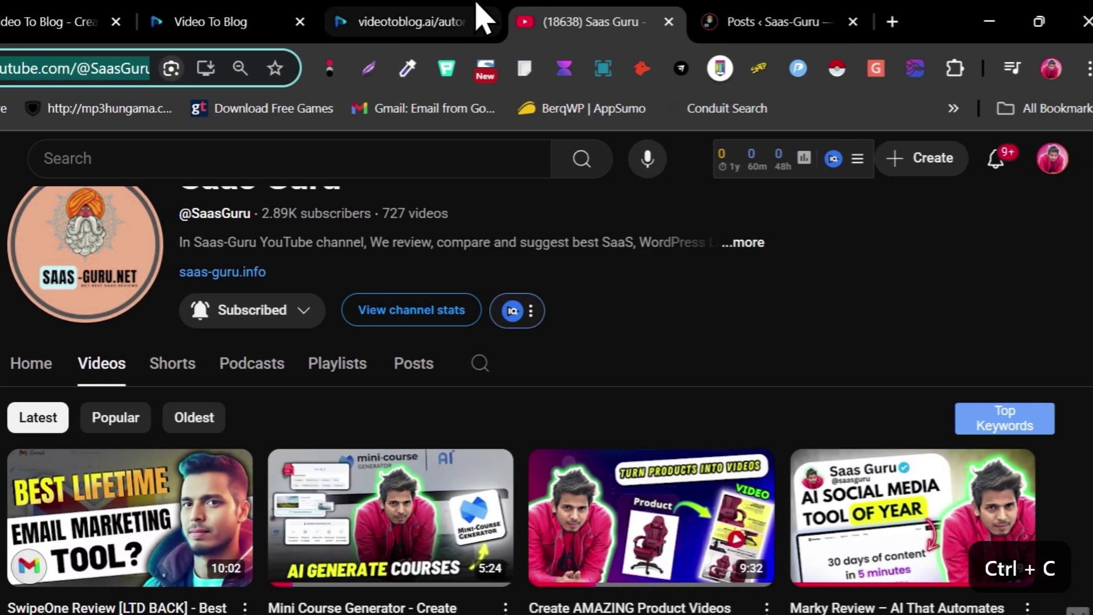
pyautogui.click(678, 22)
pyautogui.hotkey('ctrl', 'v')
pyautogui.click(218, 384)
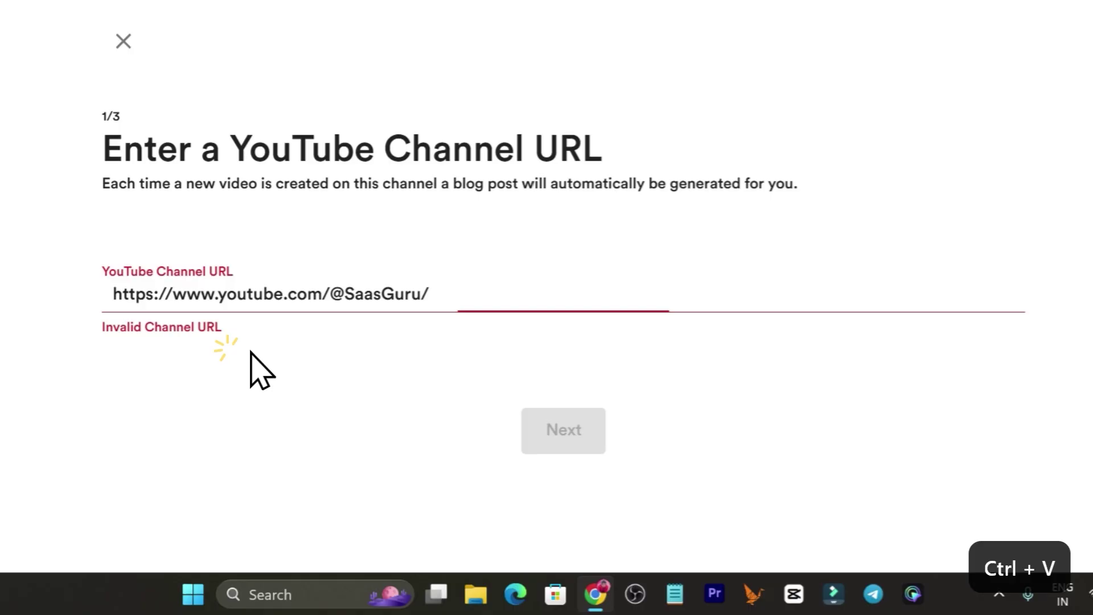
pyautogui.click(475, 340)
pyautogui.press('BackSpace')
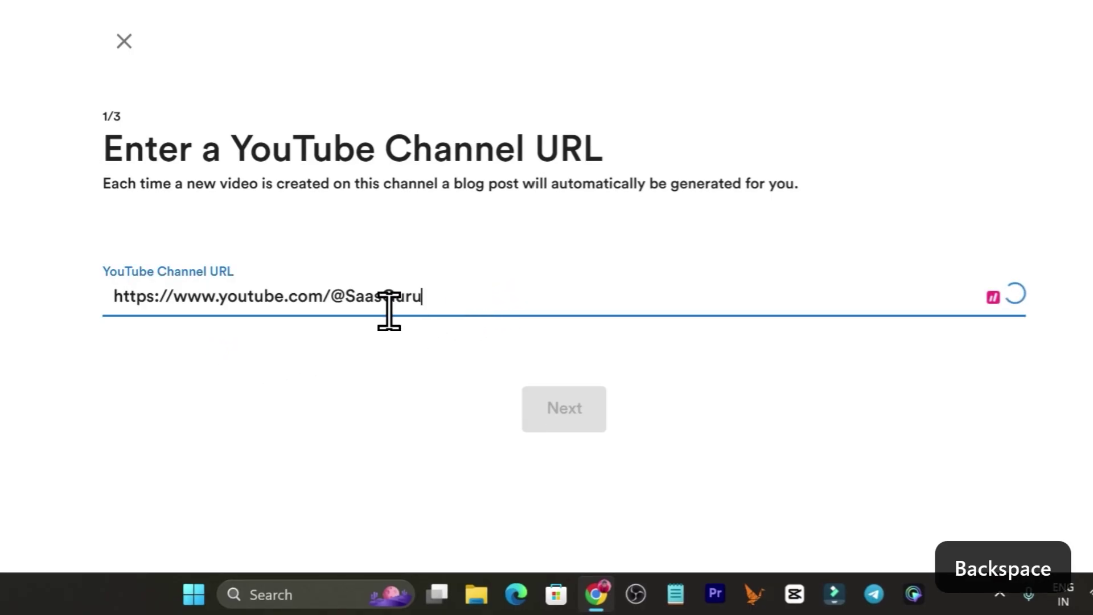
pyautogui.click(345, 298)
pyautogui.press('BackSpace')
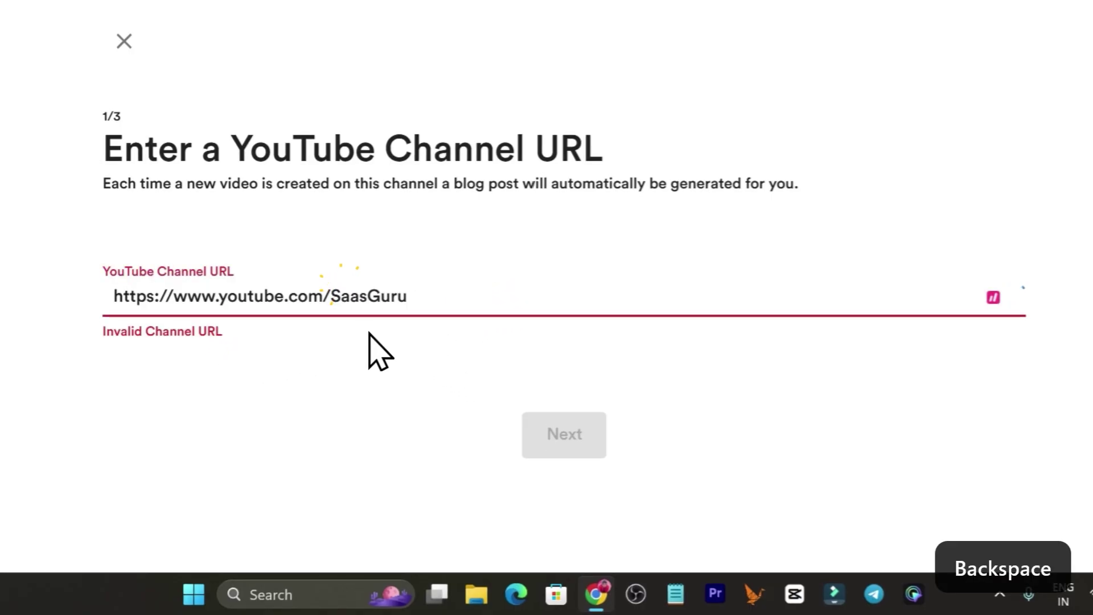
pyautogui.click(350, 359)
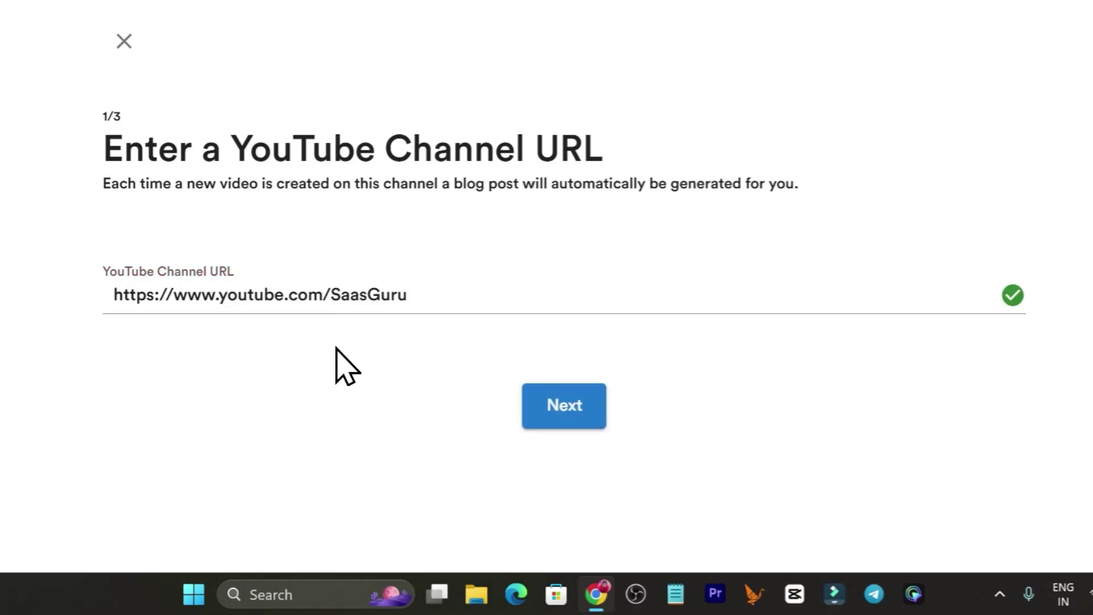
pyautogui.click(583, 398)
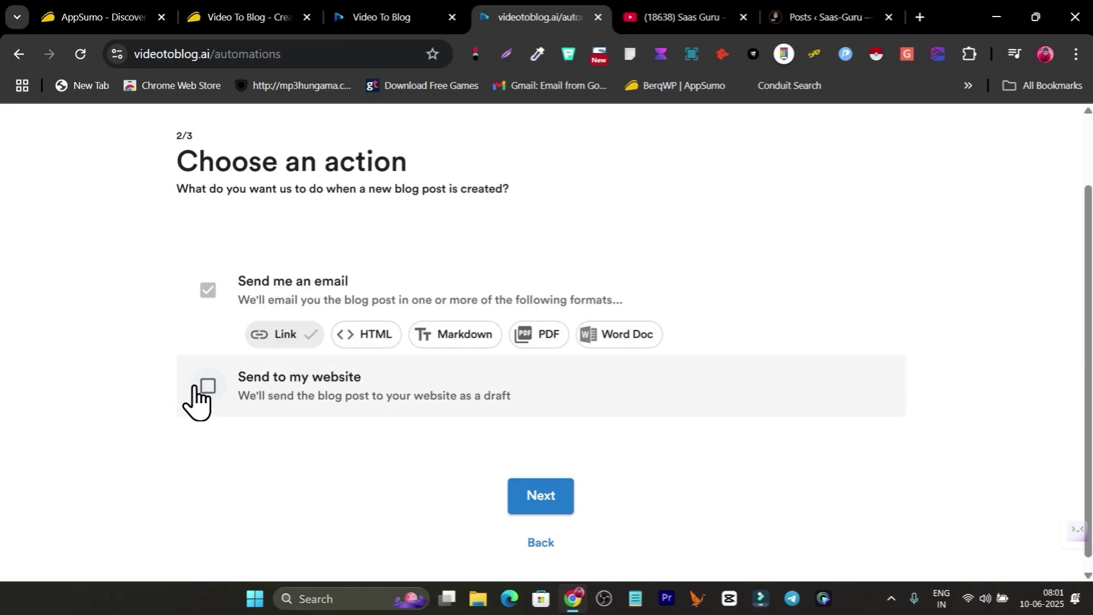
pyautogui.click(212, 391)
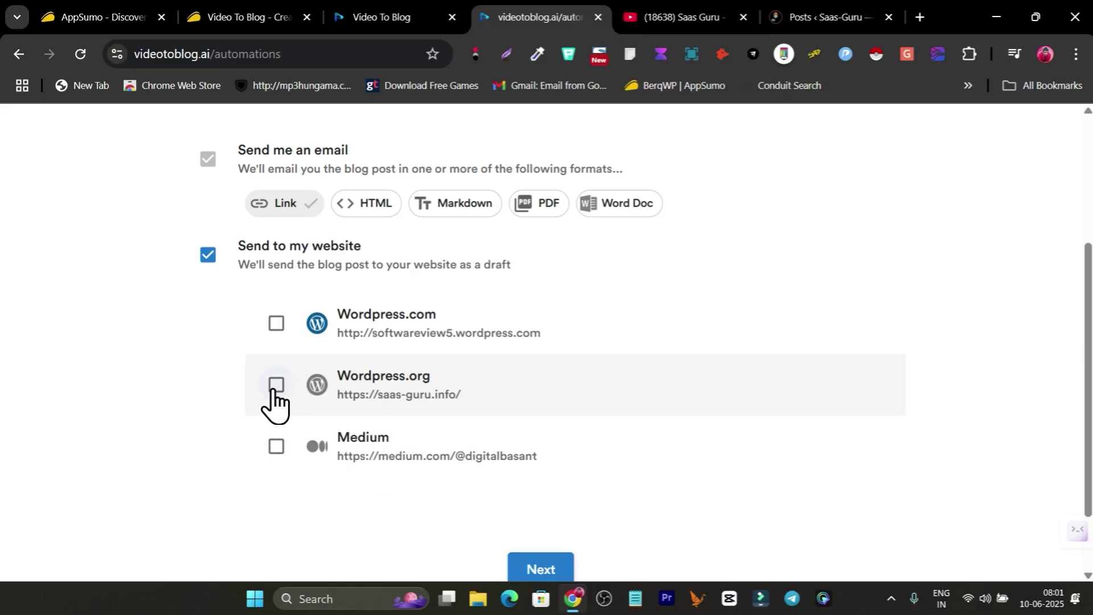
pyautogui.click(276, 385)
pyautogui.scroll(-1, 626, 484)
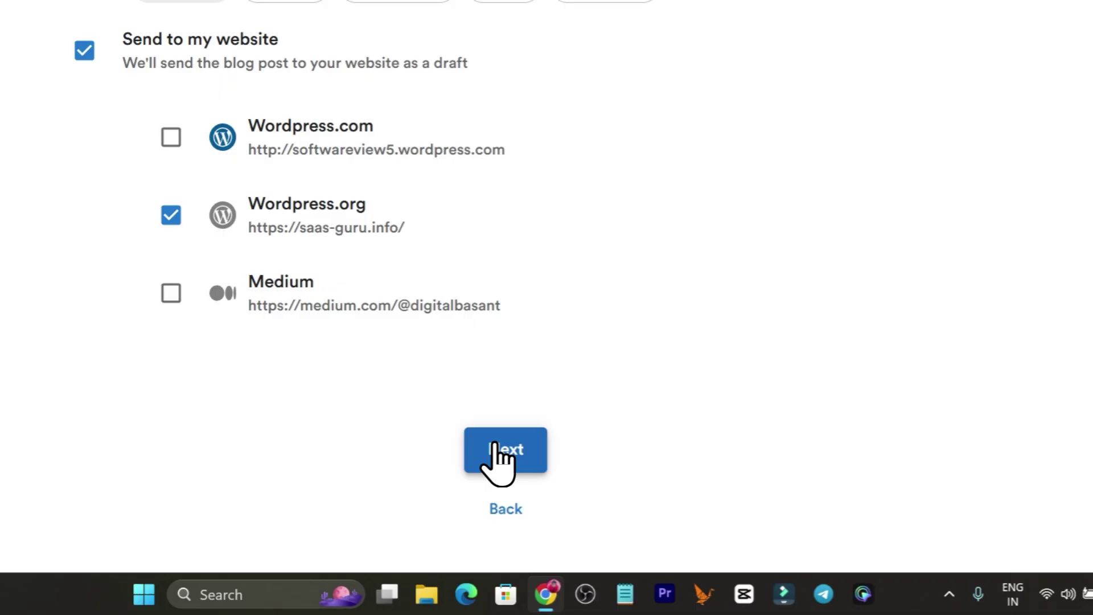
pyautogui.click(495, 450)
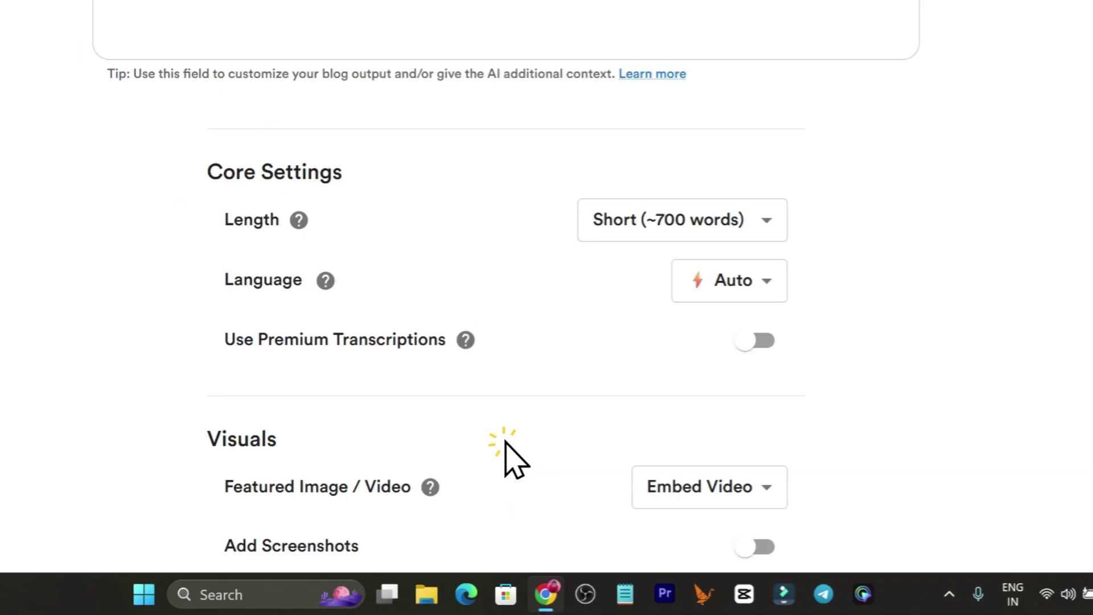
# - Look through the automation's core, visual and link settings, and close the setup without creating the automation
pyautogui.scroll(-5, 655, 370)
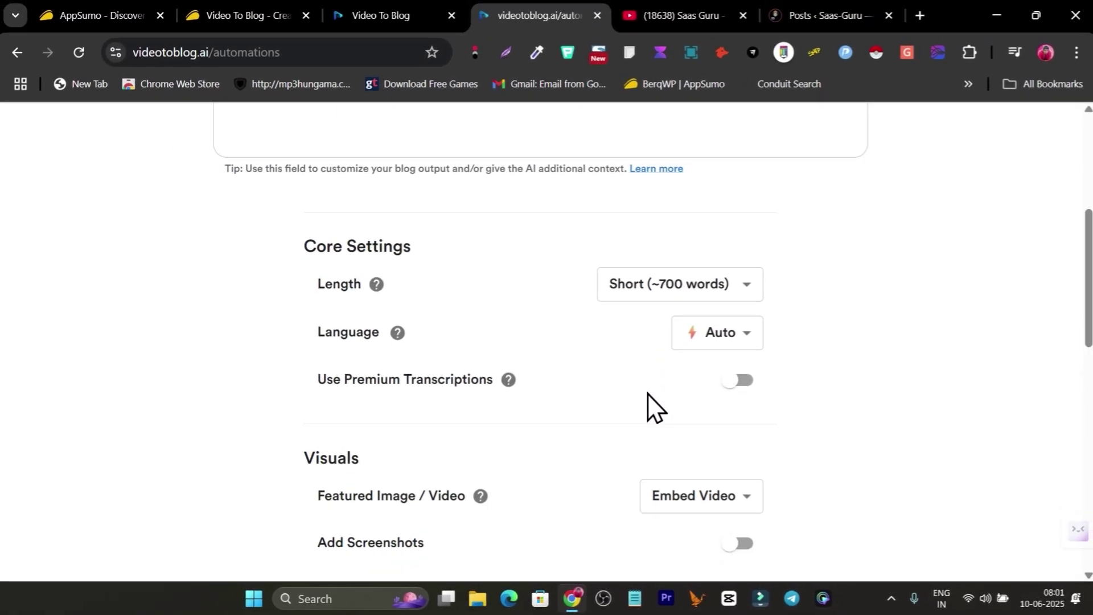
pyautogui.scroll(-4, 644, 404)
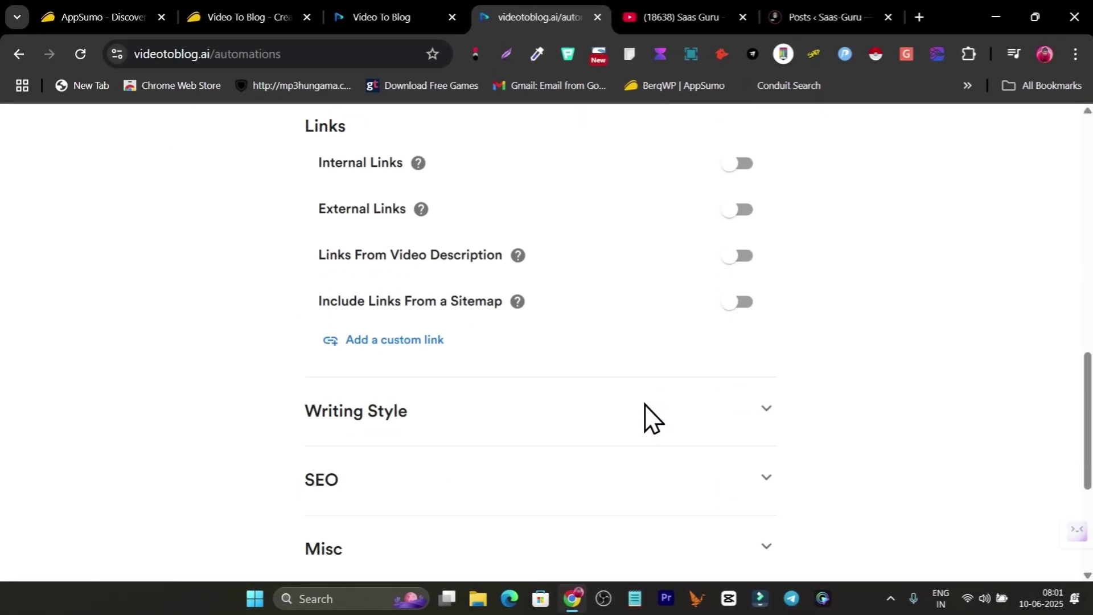
pyautogui.scroll(10, 644, 405)
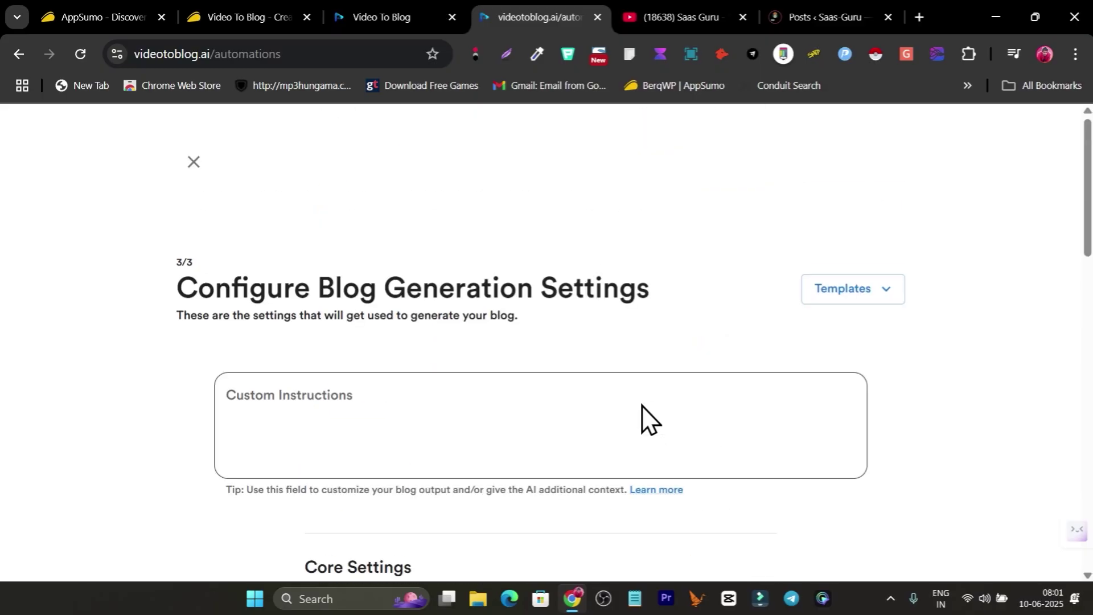
pyautogui.click(193, 162)
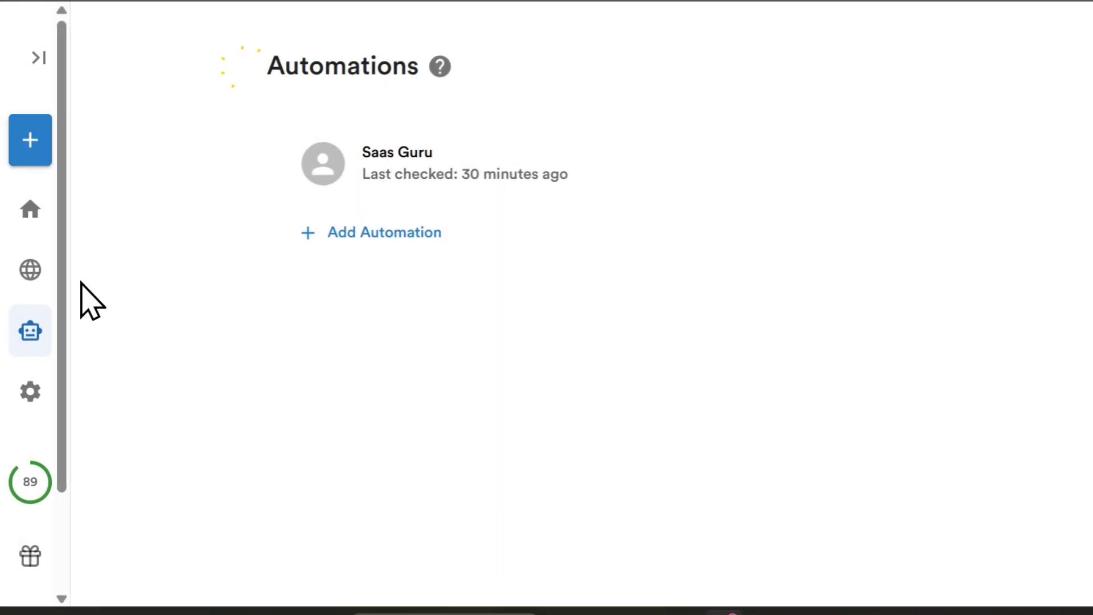
# - Open the Video To Blog settings, look through the integrations, usage and account sections, and return to the dashboard
pyautogui.click(31, 391)
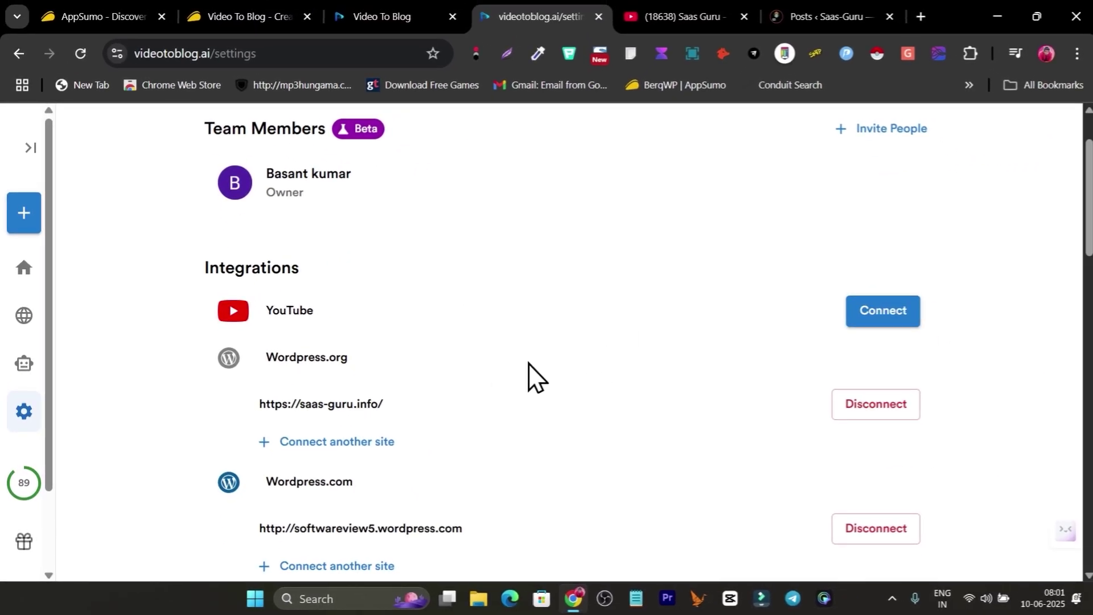
pyautogui.scroll(-9, 528, 363)
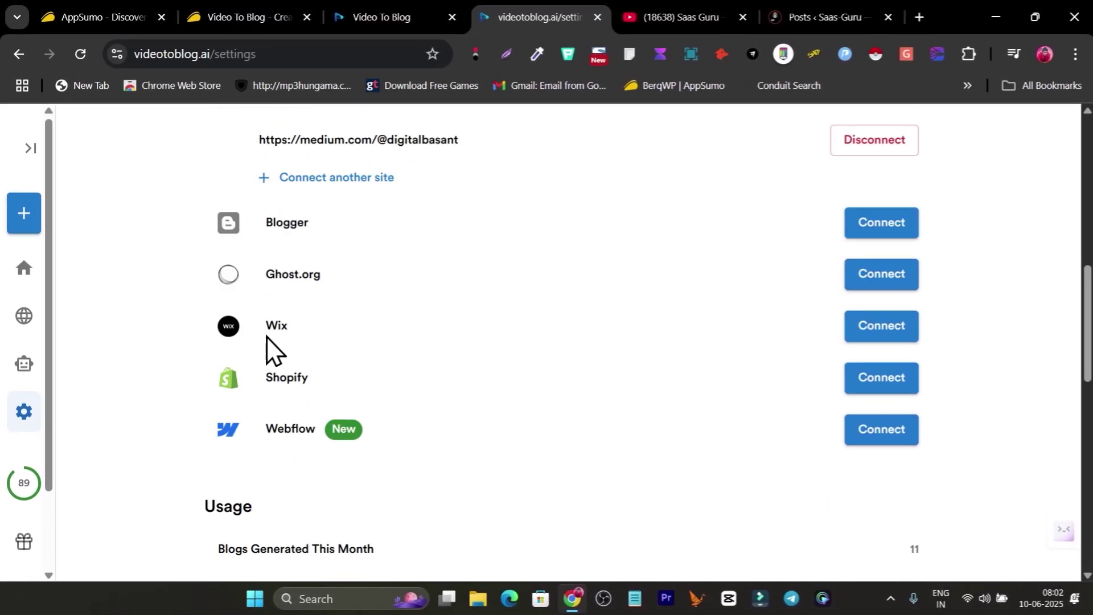
pyautogui.scroll(-6, 490, 449)
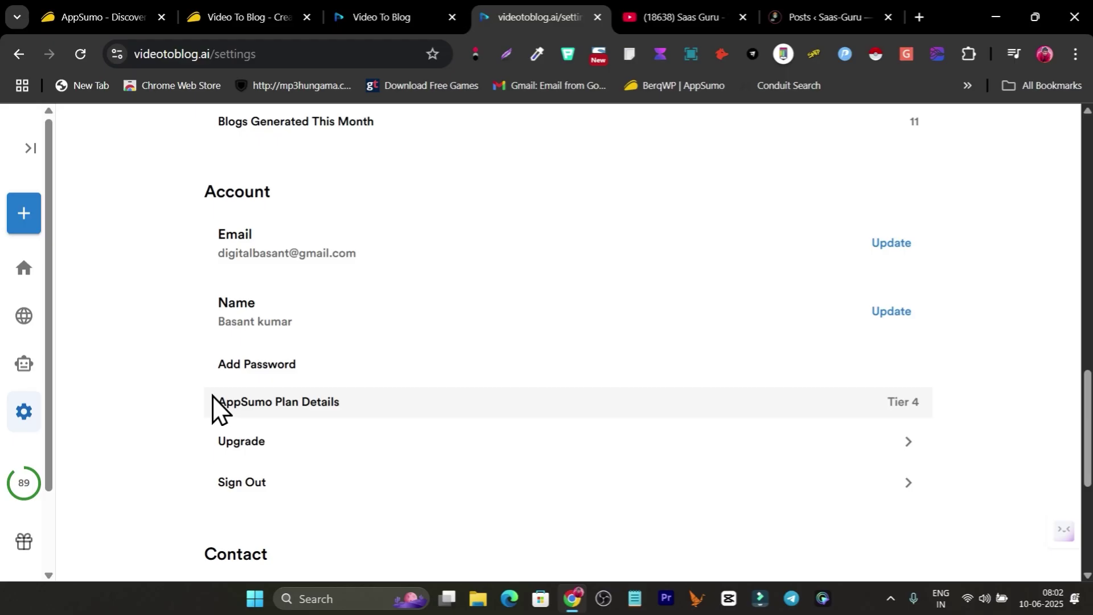
pyautogui.scroll(6, 220, 408)
pyautogui.click(23, 268)
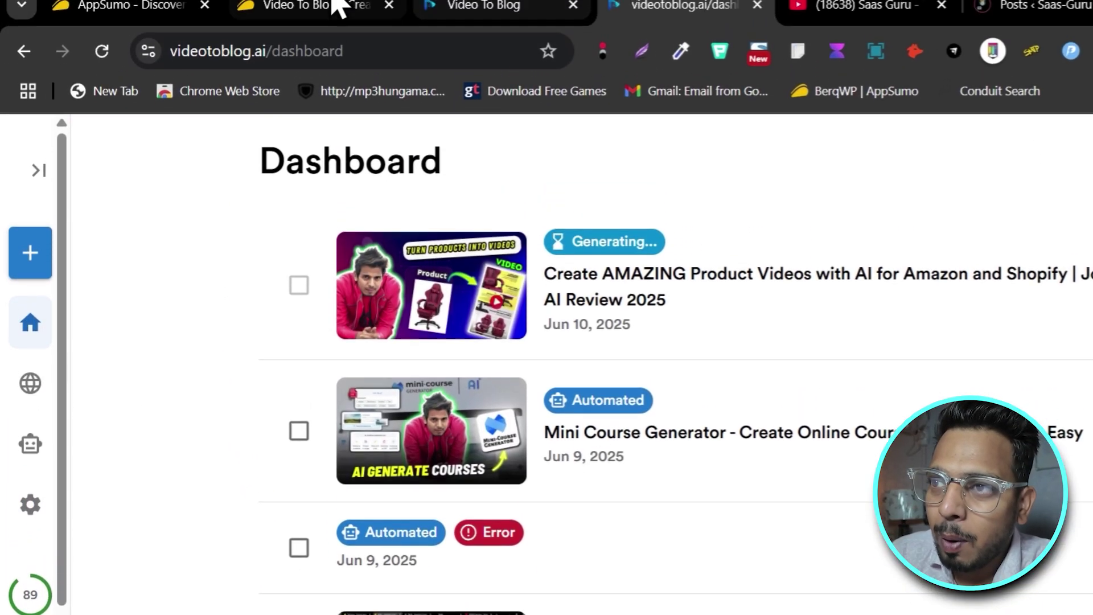
# - Switch to the Video To Blog product page on AppSumo and look over the license tier prices and features
pyautogui.click(327, 7)
pyautogui.scroll(-2, 585, 438)
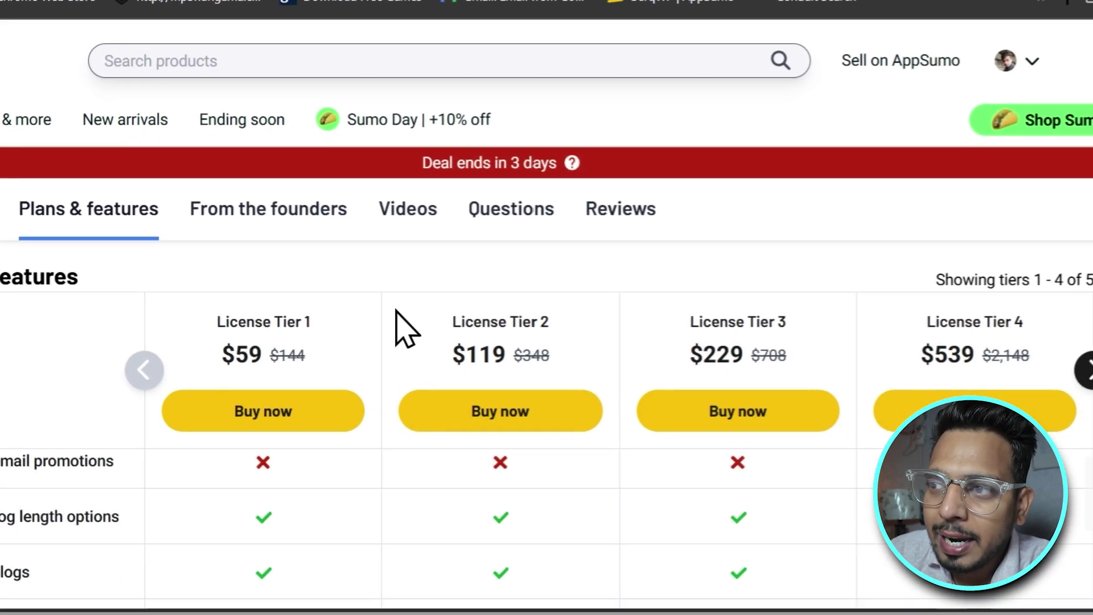
pyautogui.scroll(10, 585, 438)
pyautogui.scroll(5, 1086, 365)
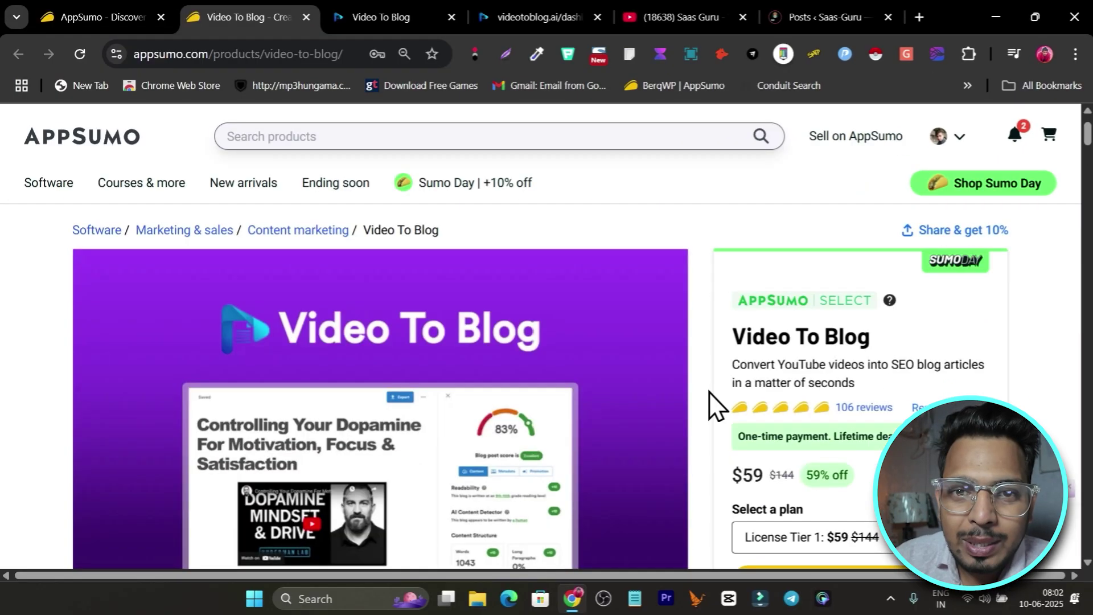
# - Look through the Video To Blog deal's description, At-a-glance and Overview sections on the AppSumo product page
pyautogui.scroll(-10, 609, 477)
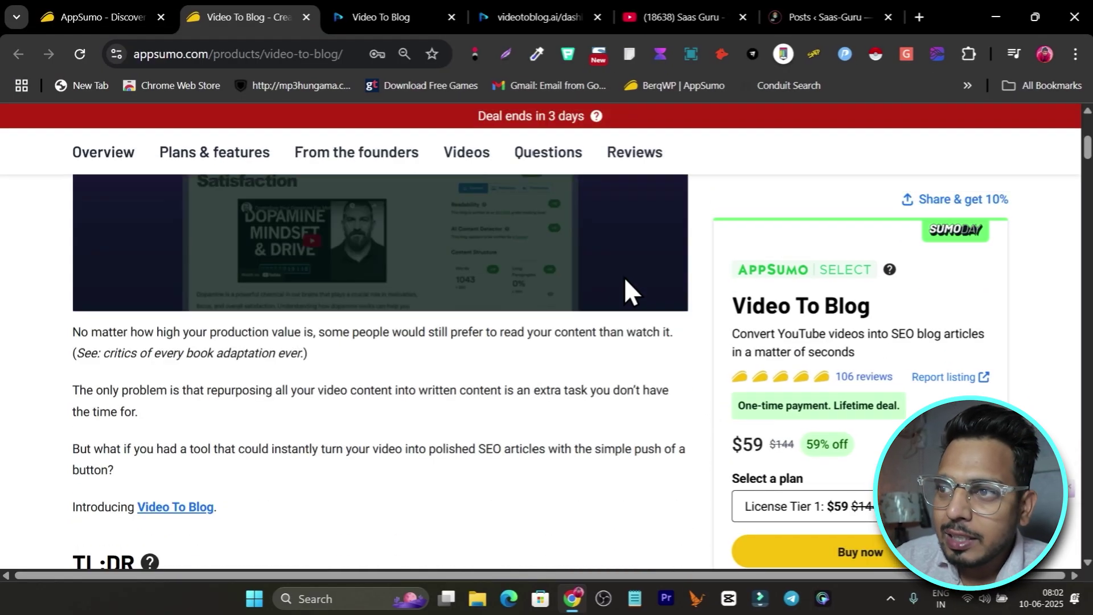
pyautogui.scroll(-6, 706, 225)
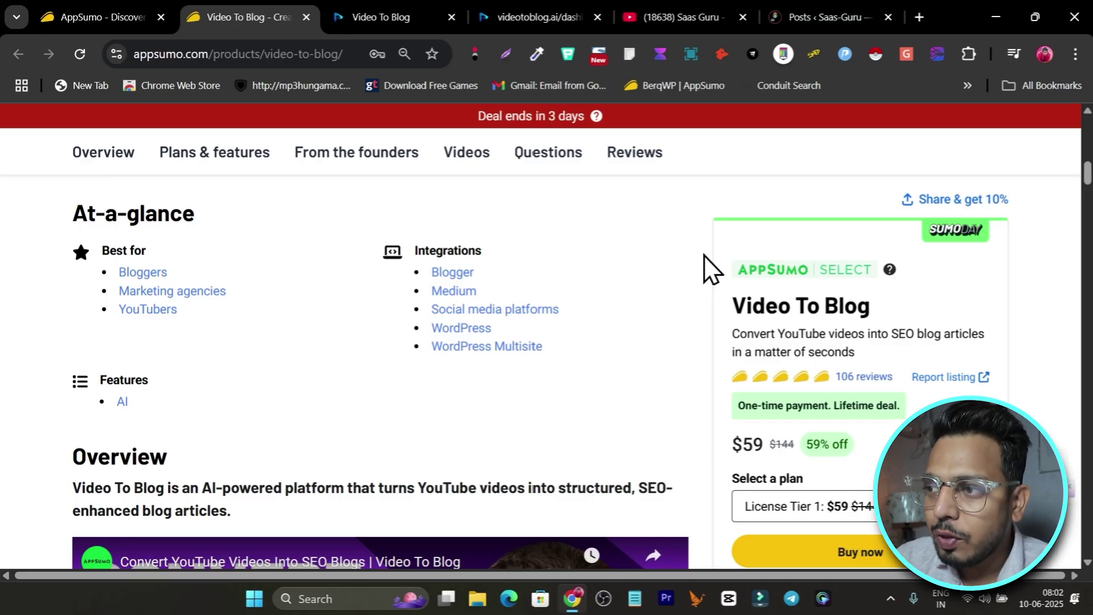
pyautogui.scroll(-5, 703, 255)
pyautogui.scroll(5, 686, 303)
pyautogui.scroll(-3, 687, 302)
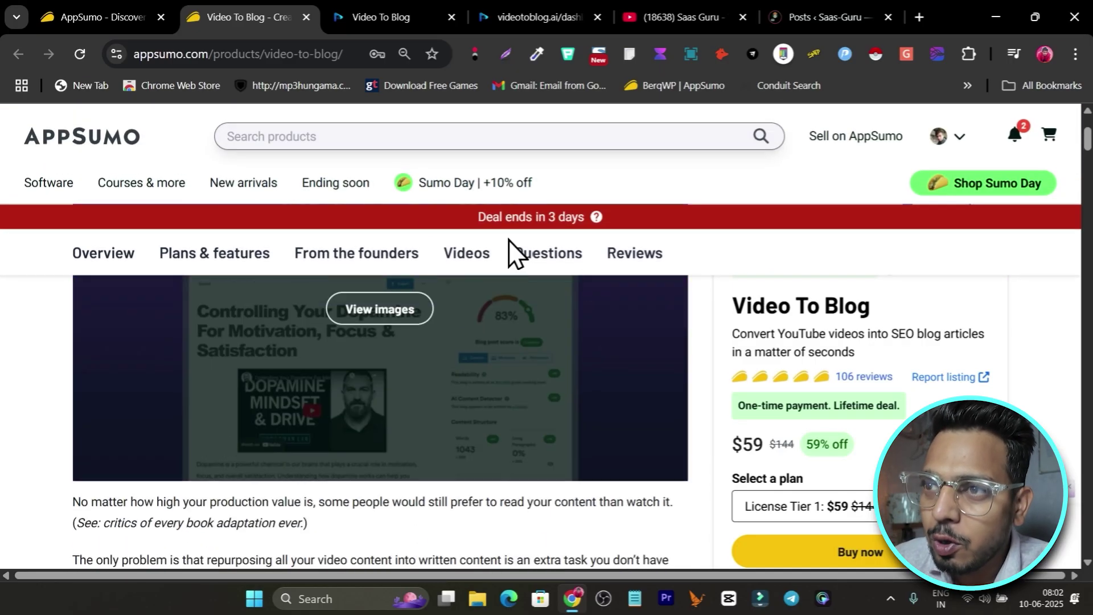
# - View the Sumo Day offers on the AppSumo home page and switch to the Saas Guru YouTube channel's videos
pyautogui.click(99, 17)
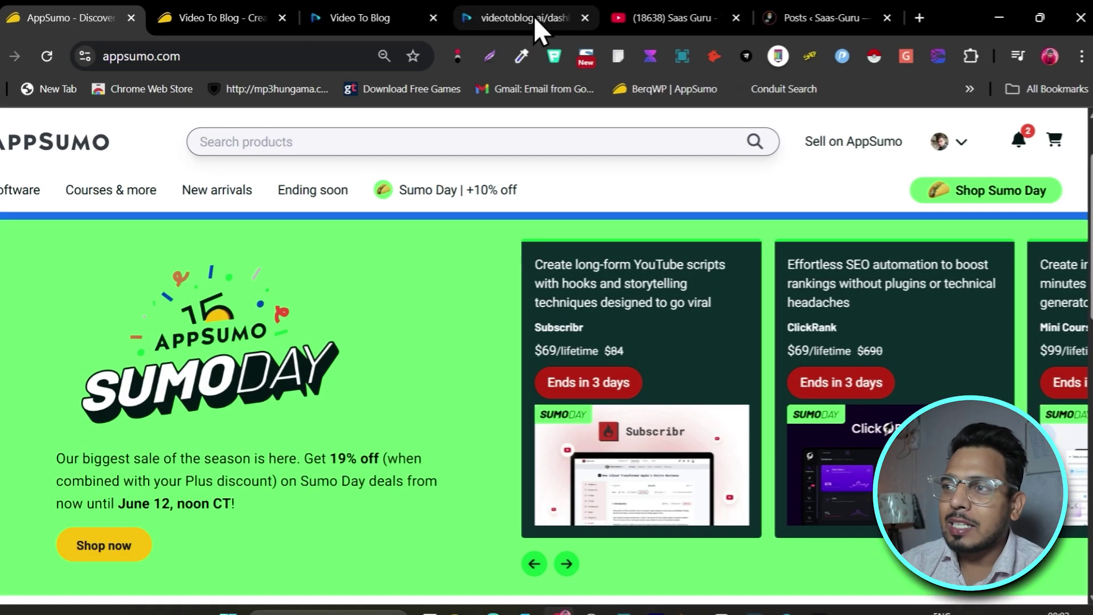
pyautogui.click(654, 17)
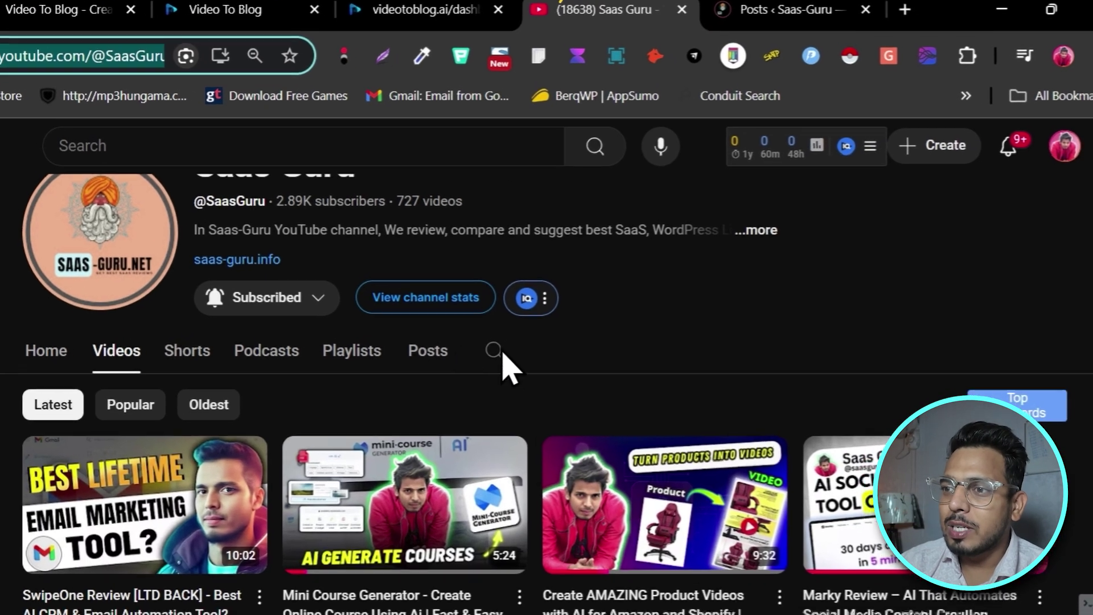